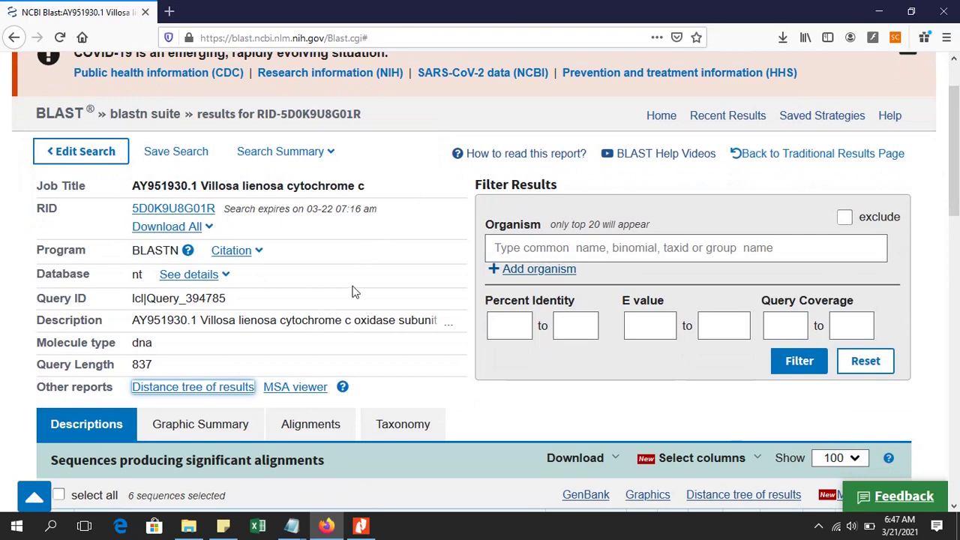
- Examine the pairwise alignment of the query against the Villosa lienosa COII sequence in the BLAST results
click(315, 424)
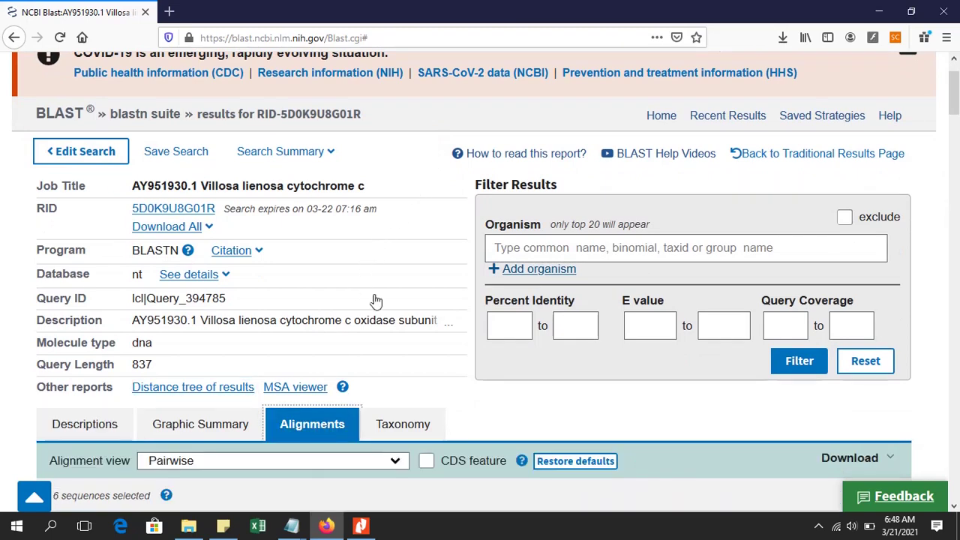
scroll(429, 223, down, 3)
scroll(428, 225, down, 2)
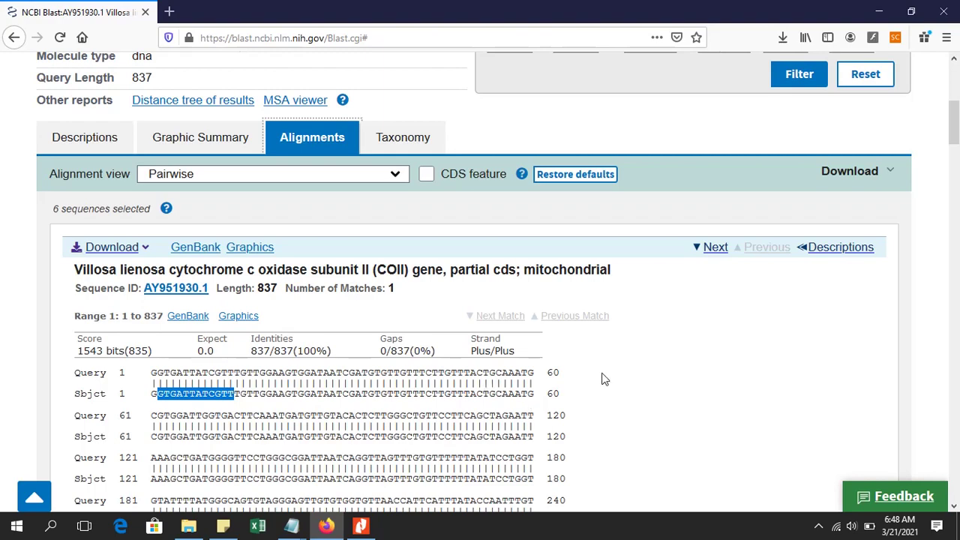
scroll(605, 380, down, 1)
scroll(604, 380, down, 4)
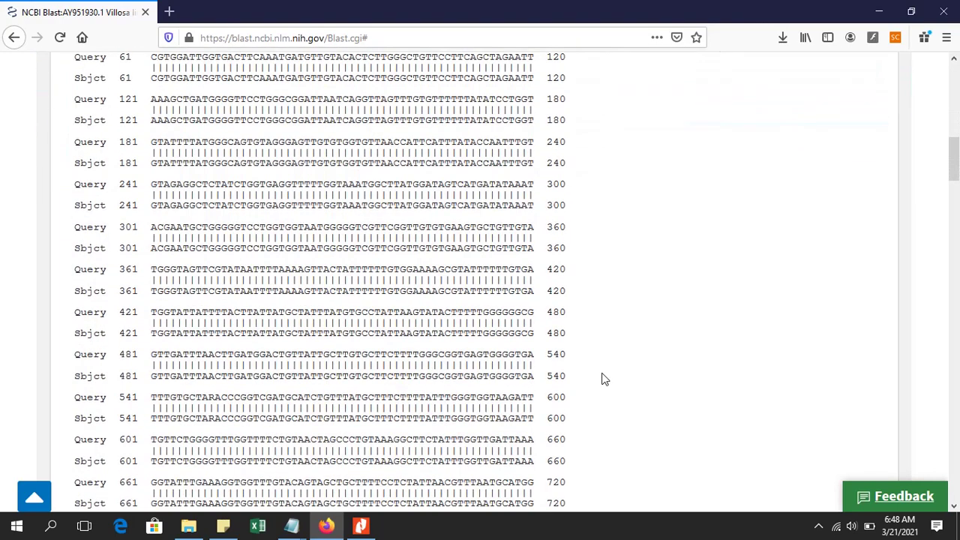
scroll(585, 316, up, 5)
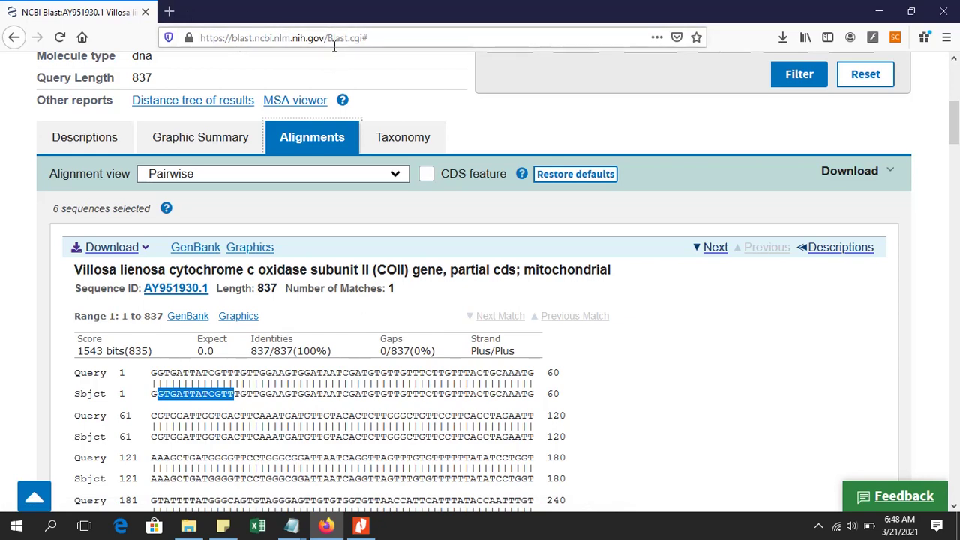
scroll(332, 70, up, 3)
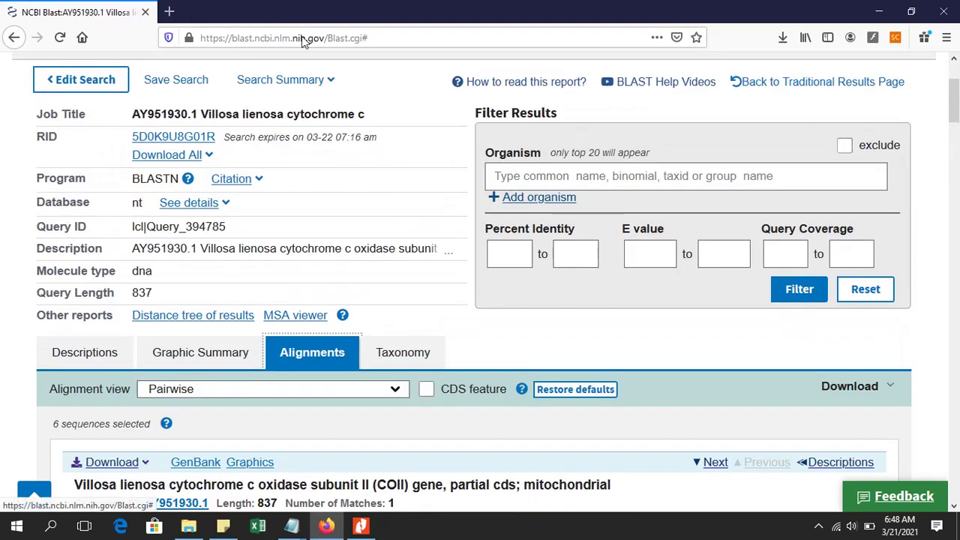
- Search Google in a new browser tab for "clustal omega" and open the EMBL-EBI Clustal Omega multiple sequence alignment page
click(173, 12)
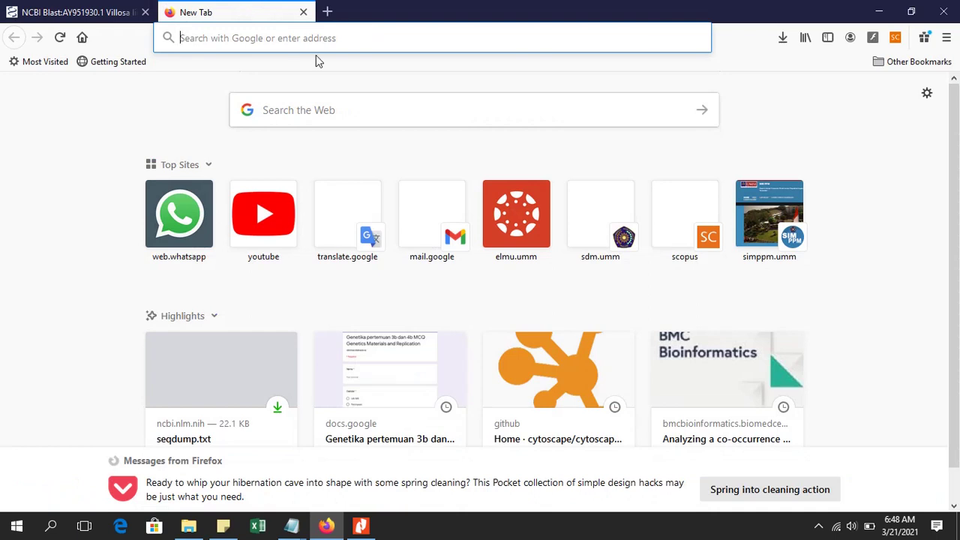
text(goog)
key(Return)
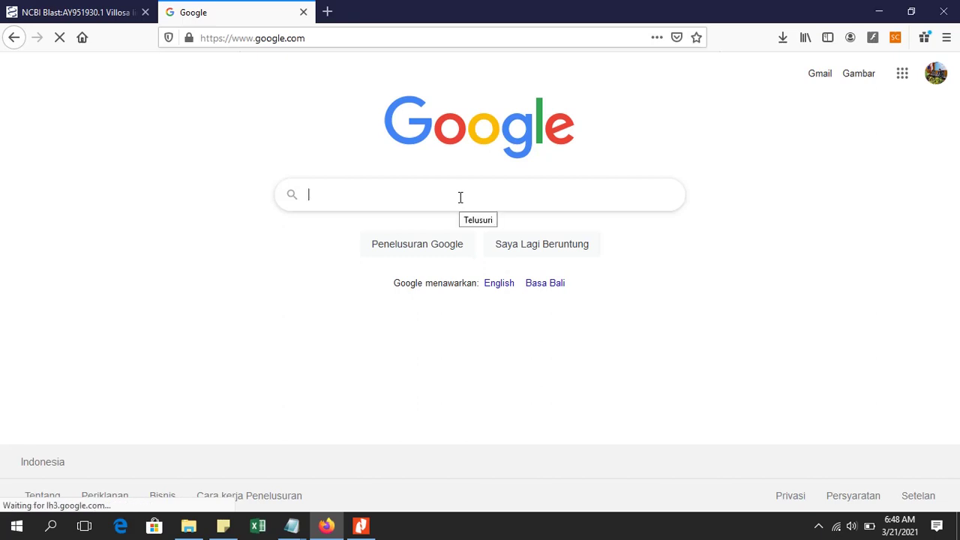
text(cl)
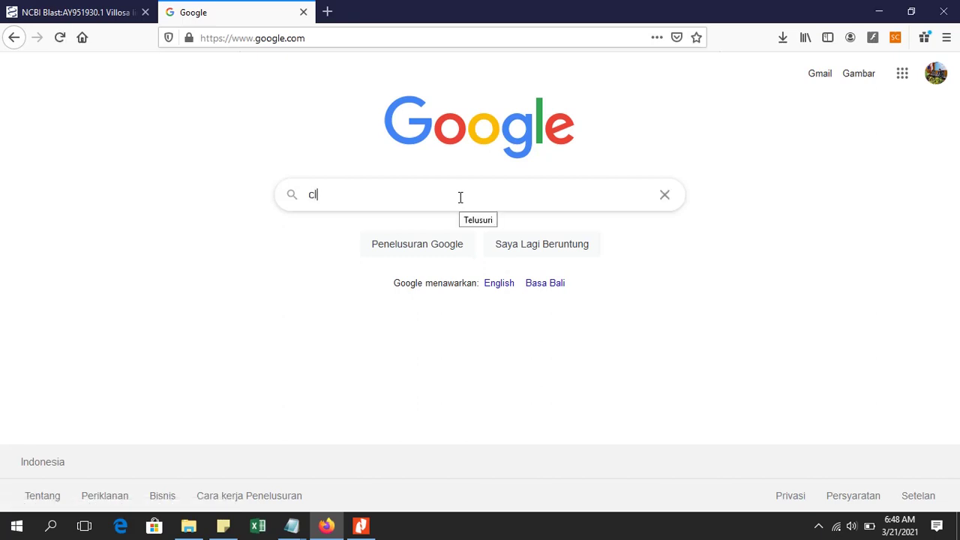
text(ustal om)
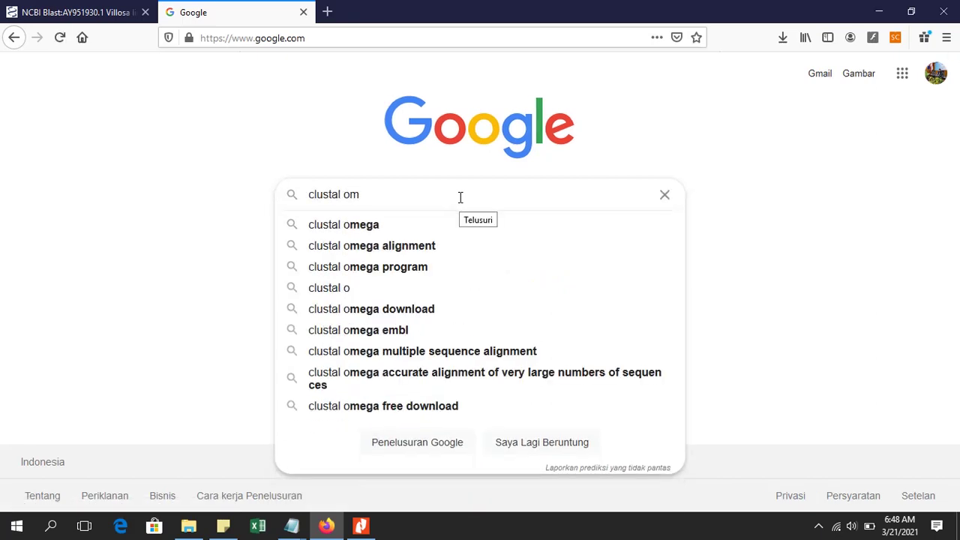
text(ega)
key(Return)
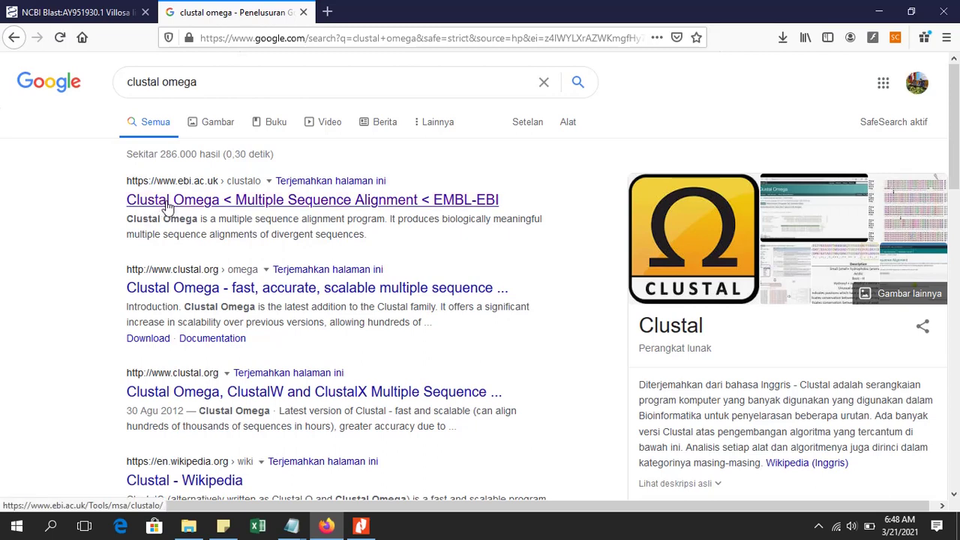
click(243, 198)
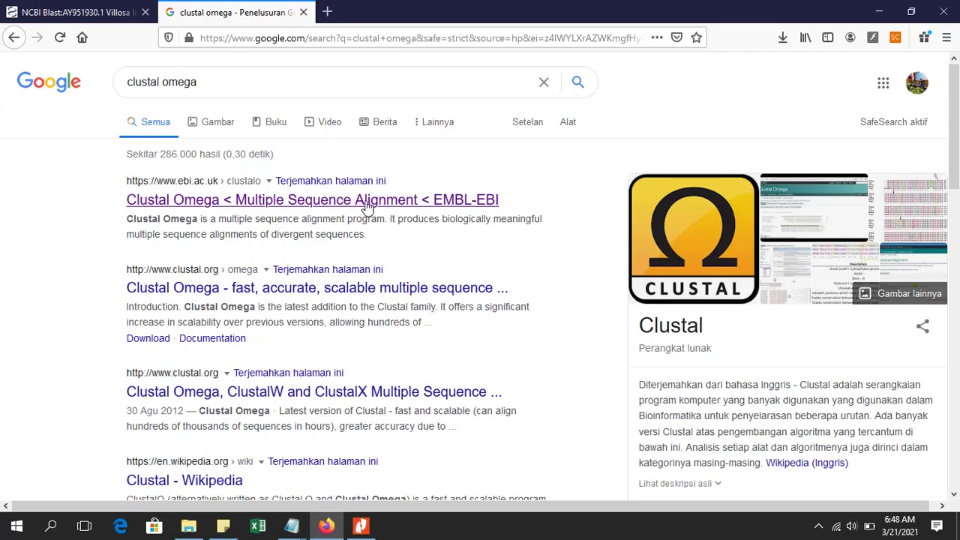
click(367, 207)
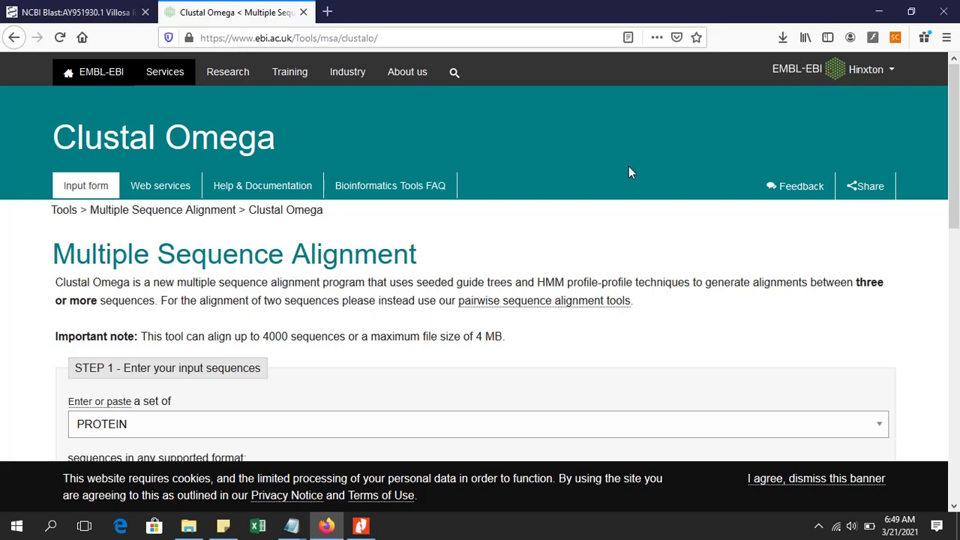
- Set the input sequence type to DNA for the multiple sequence alignment
scroll(391, 221, down, 3)
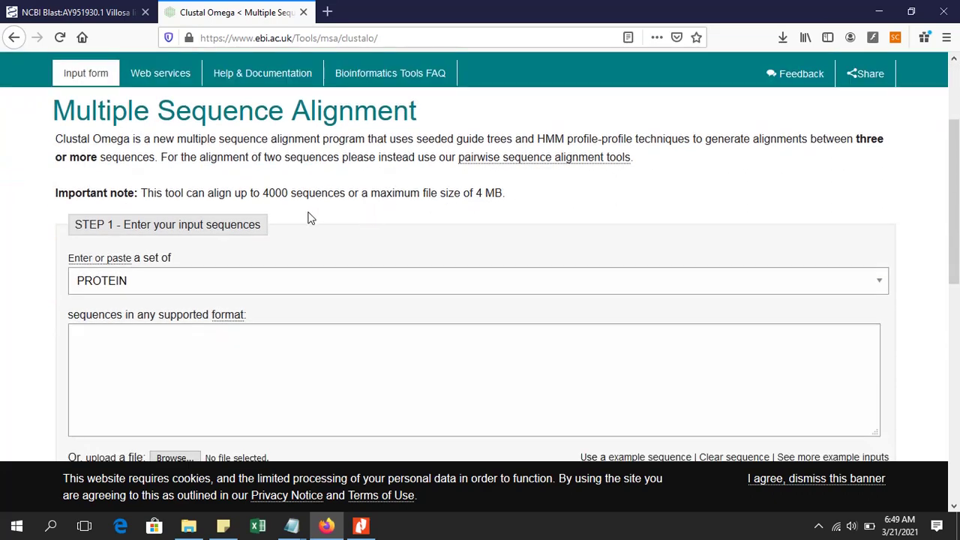
scroll(305, 214, down, 3)
scroll(304, 212, up, 2)
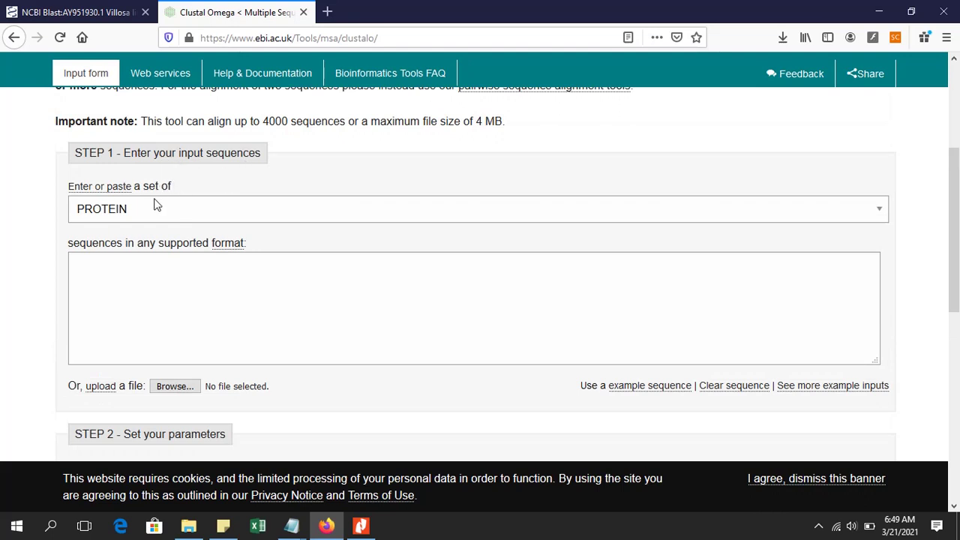
click(231, 214)
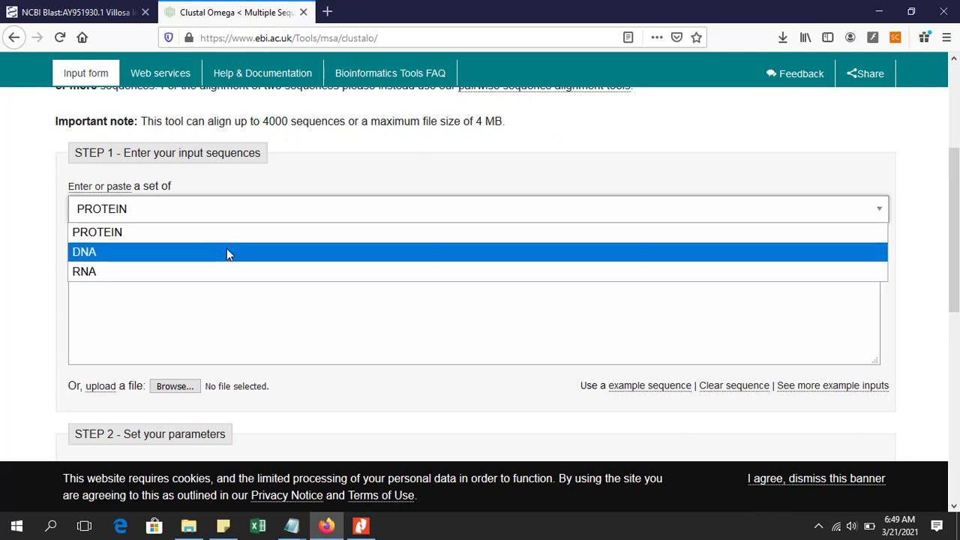
click(120, 255)
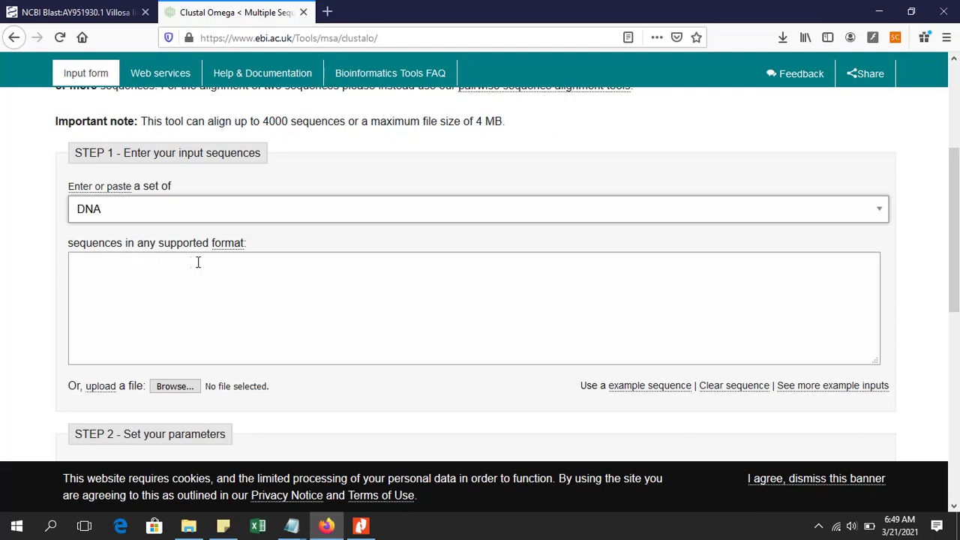
- Upload the seqdump text file from the Downloads folder as the input sequences
scroll(172, 236, down, 2)
click(173, 236)
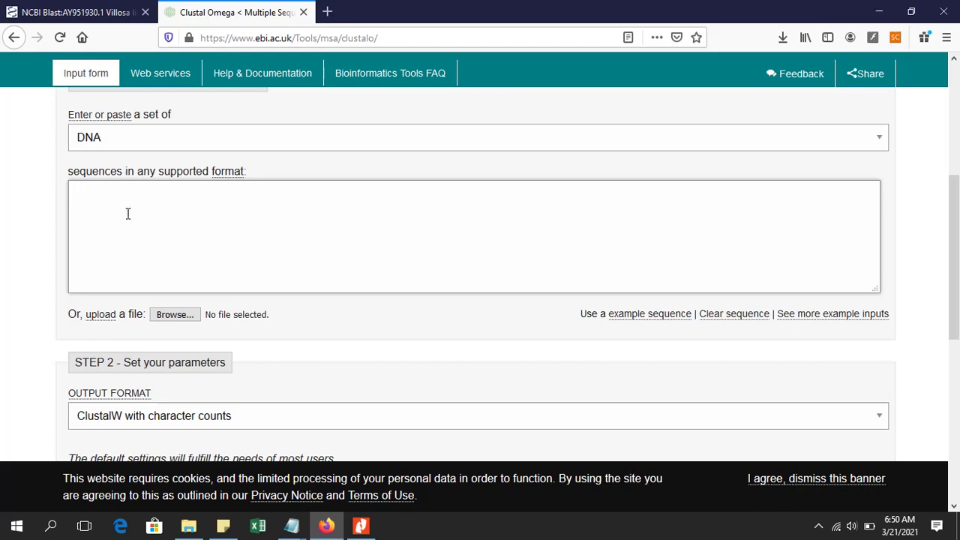
click(170, 321)
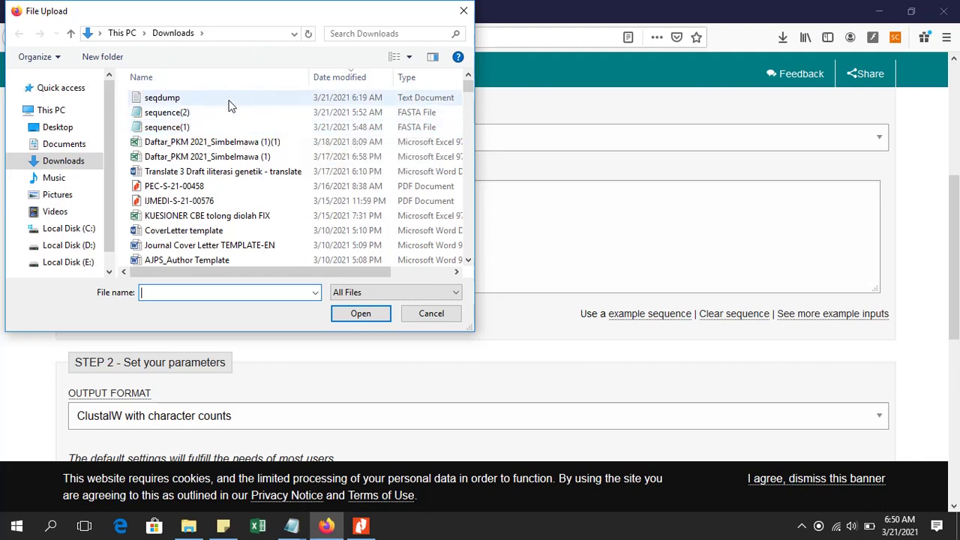
click(191, 102)
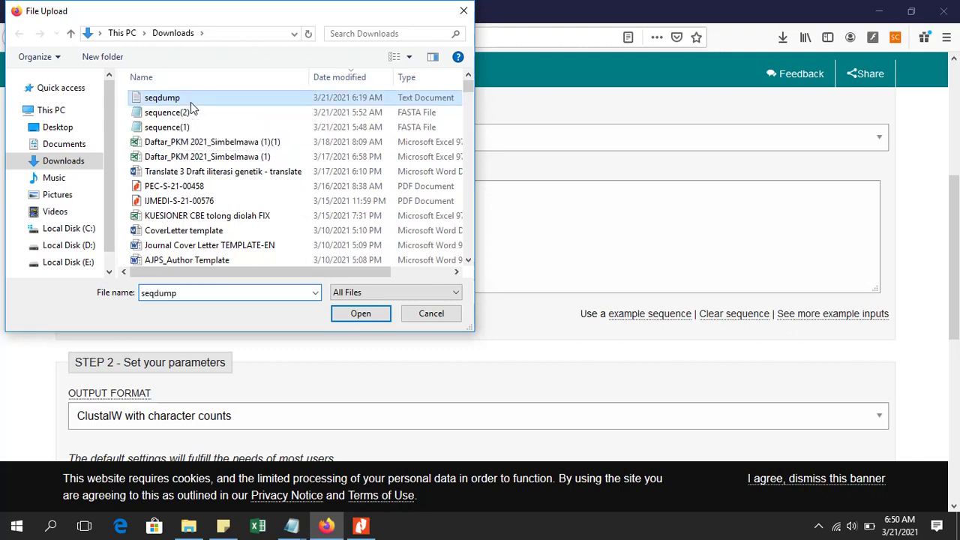
click(360, 314)
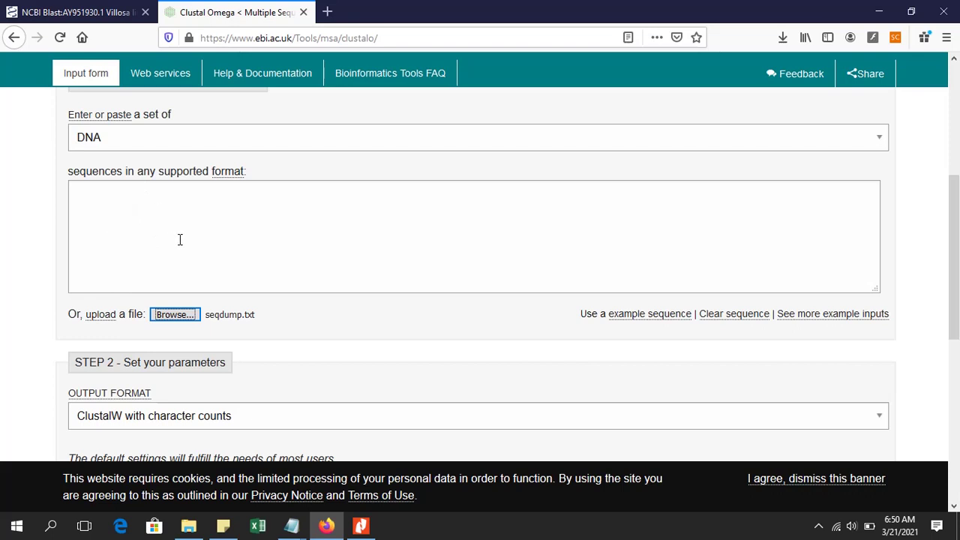
- Choose ClustalW with character counts as the alignment's output format
scroll(184, 233, down, 2)
scroll(187, 223, up, 2)
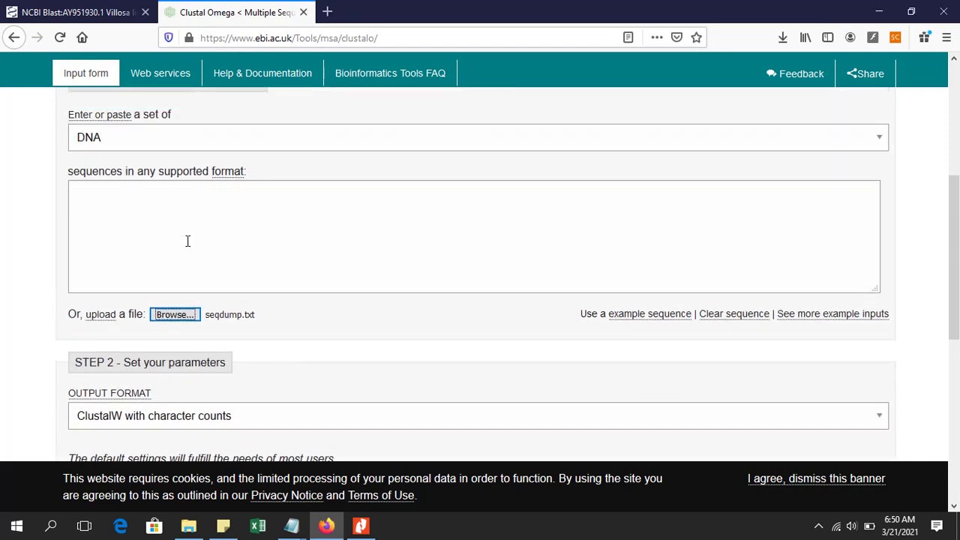
scroll(250, 202, down, 1)
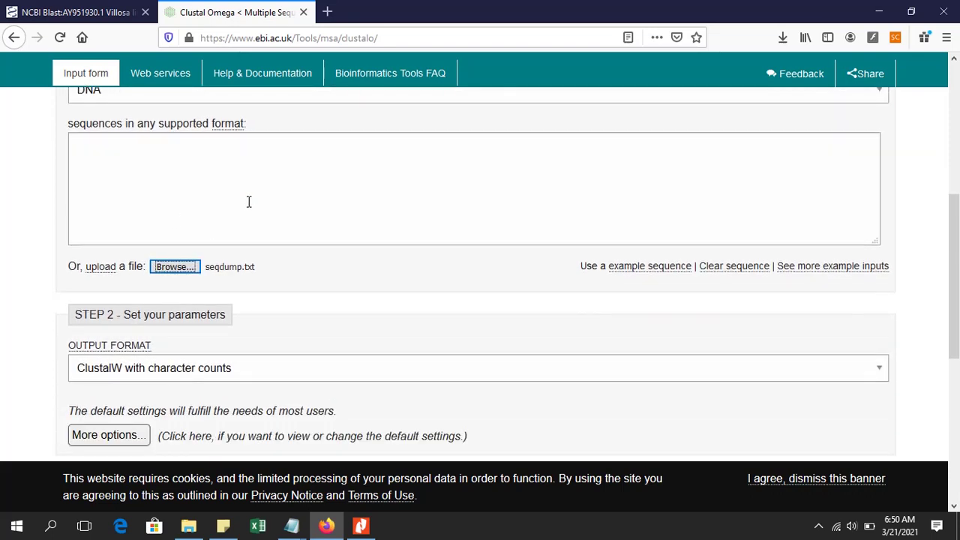
scroll(250, 202, down, 2)
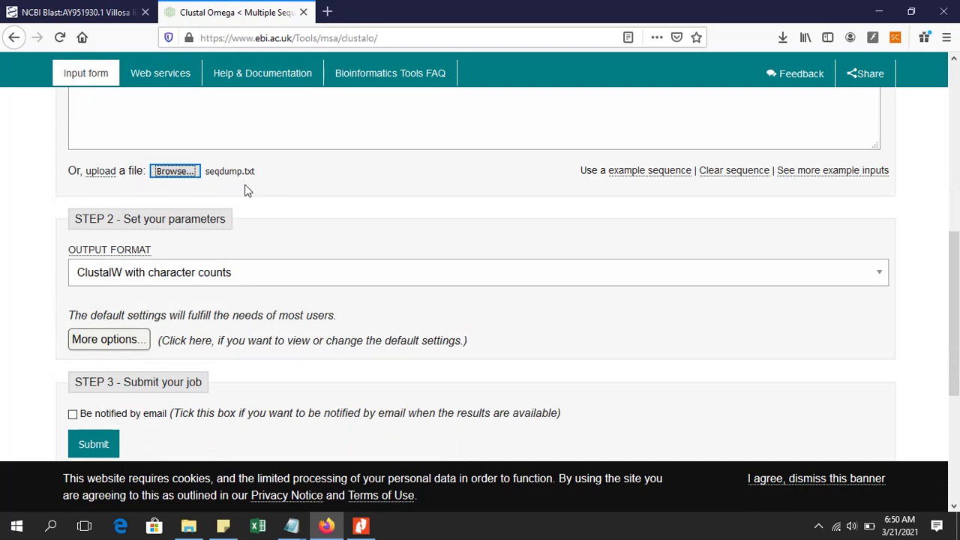
click(369, 277)
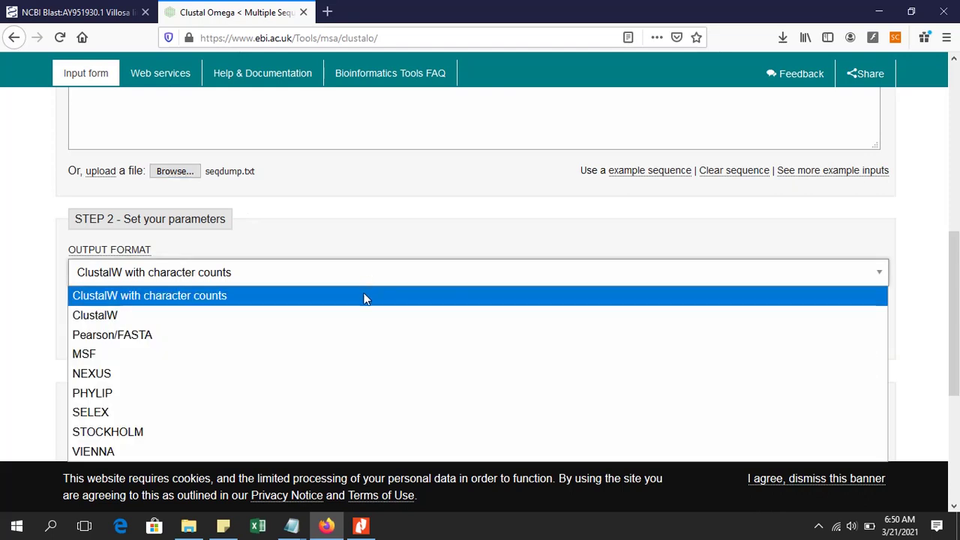
click(365, 296)
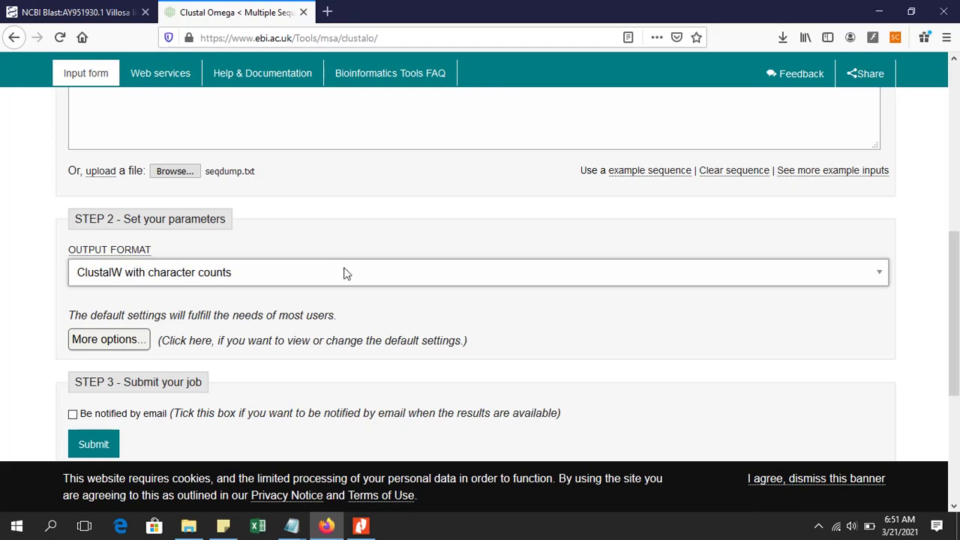
- Show the additional alignment parameters and review their default settings
scroll(353, 277, down, 2)
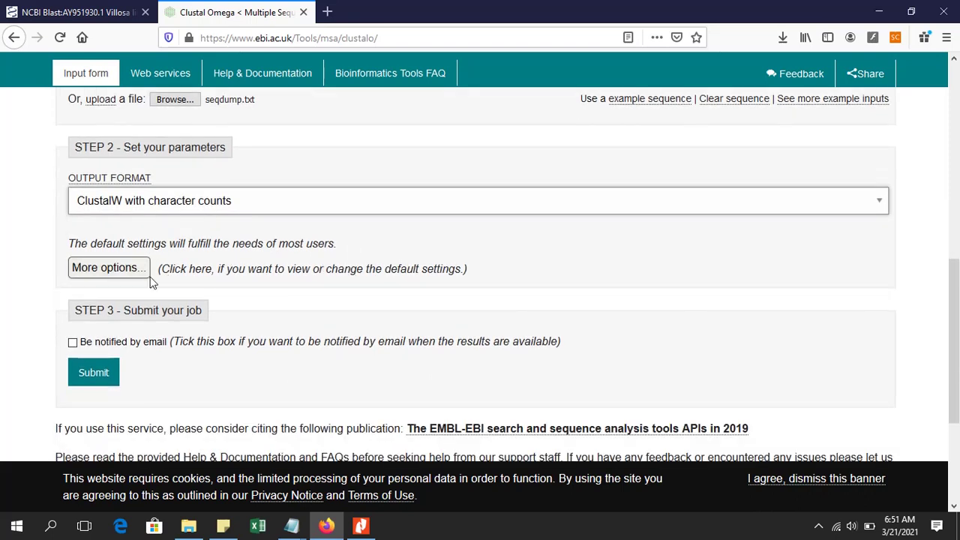
click(143, 274)
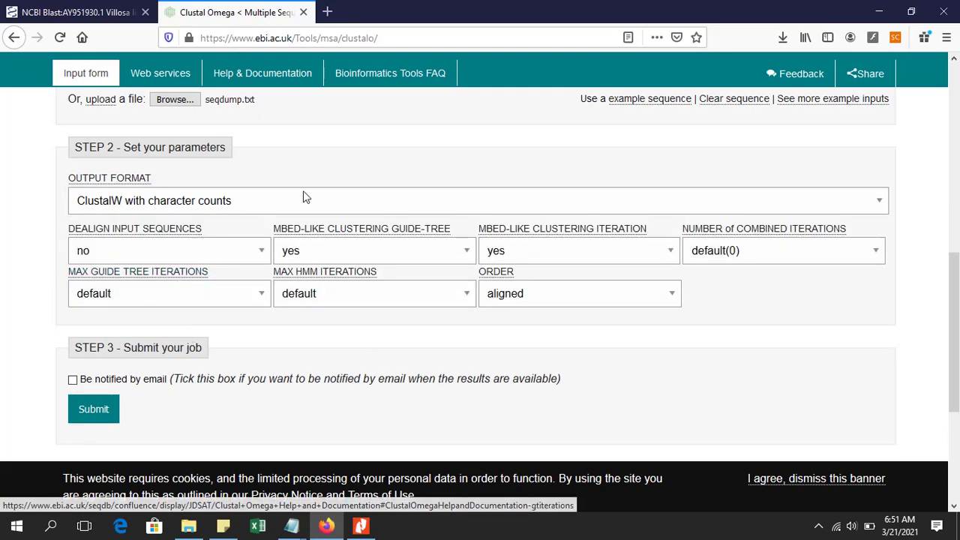
scroll(370, 296, down, 2)
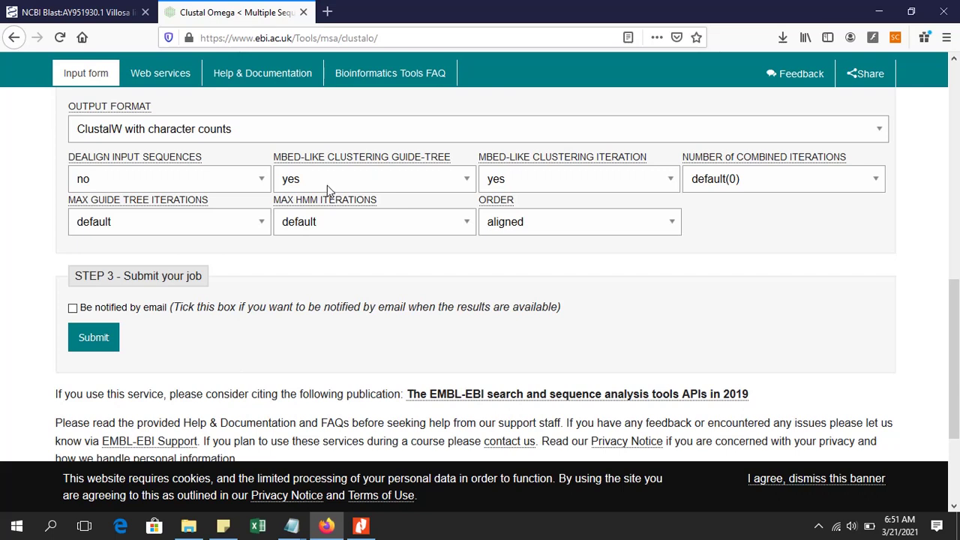
click(106, 313)
click(148, 326)
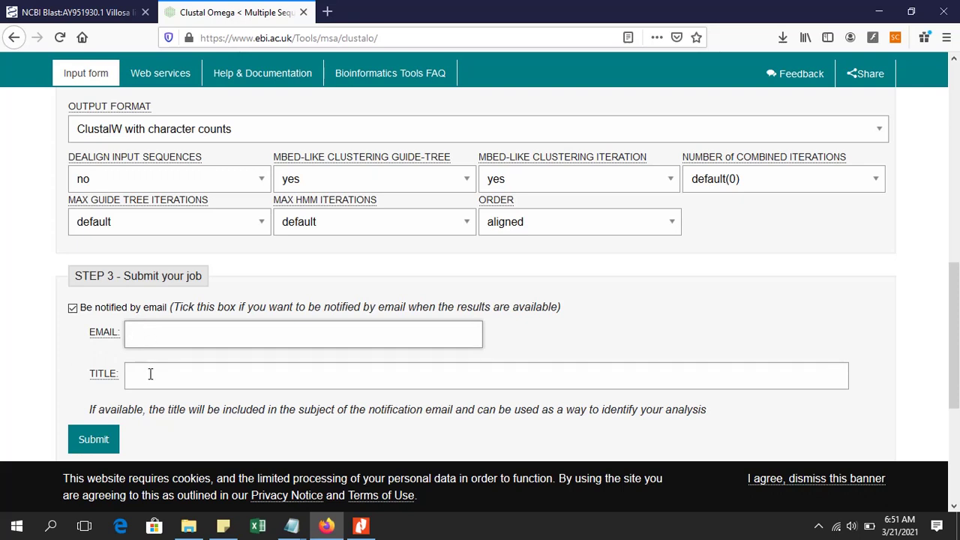
click(150, 374)
click(152, 328)
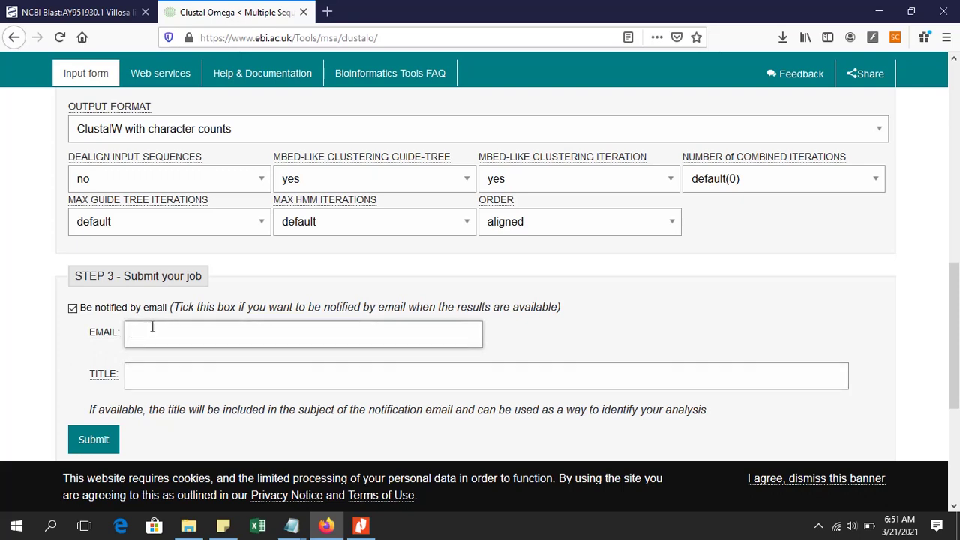
click(105, 312)
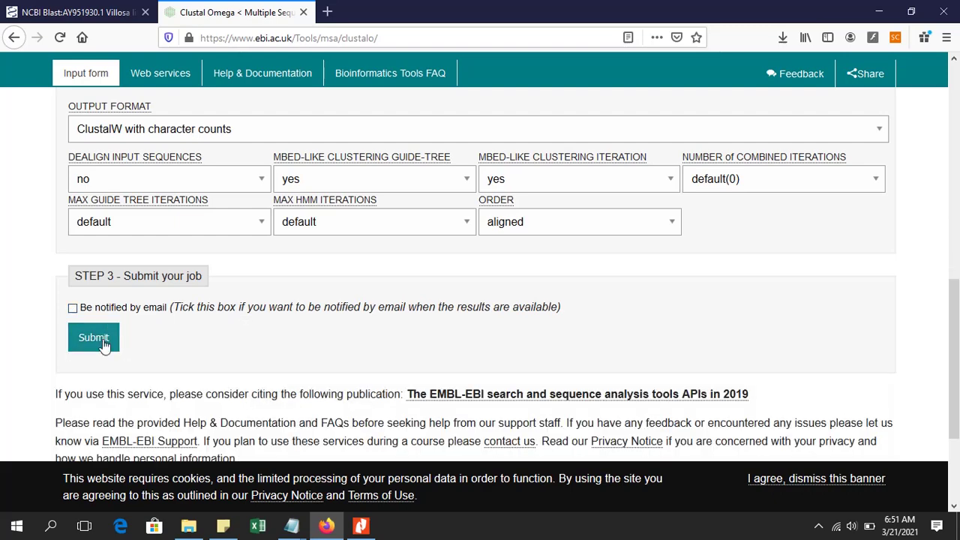
- Submit the Clustal Omega alignment job and highlight the first block of aligned sequences in its results
click(94, 339)
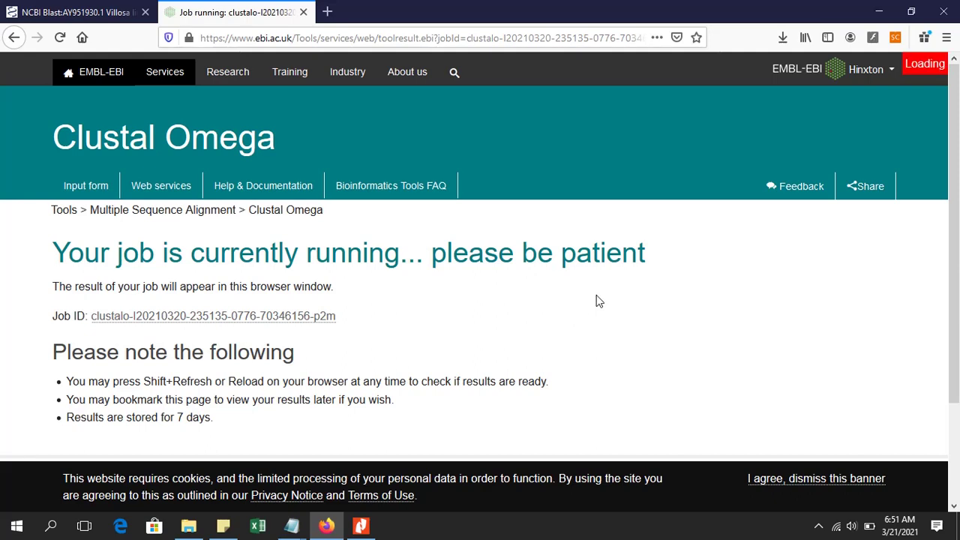
scroll(624, 300, down, 3)
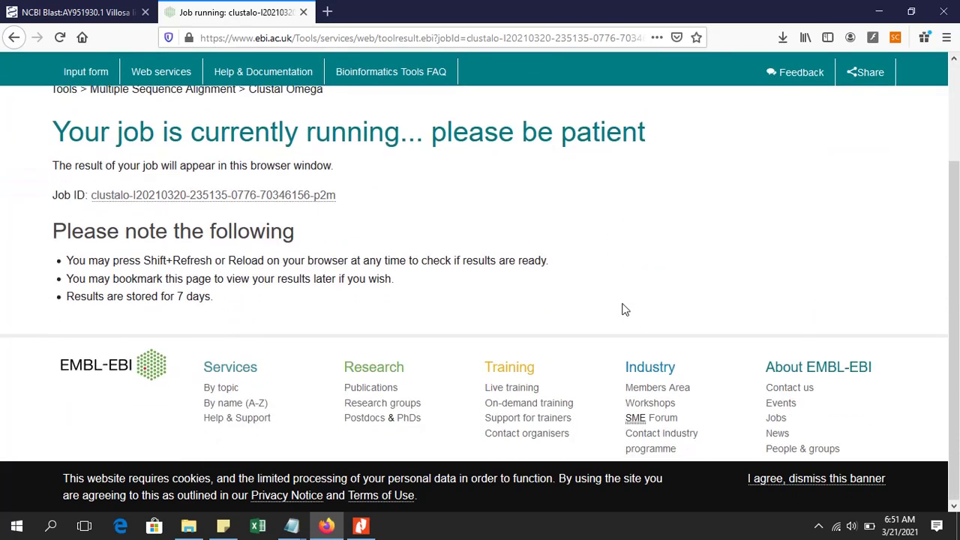
scroll(624, 309, up, 2)
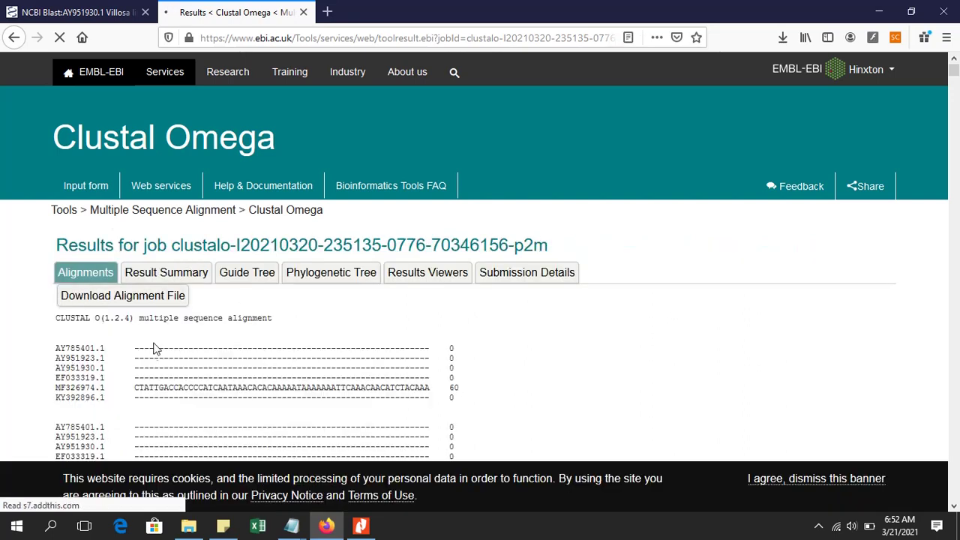
drag(54, 347, 473, 401)
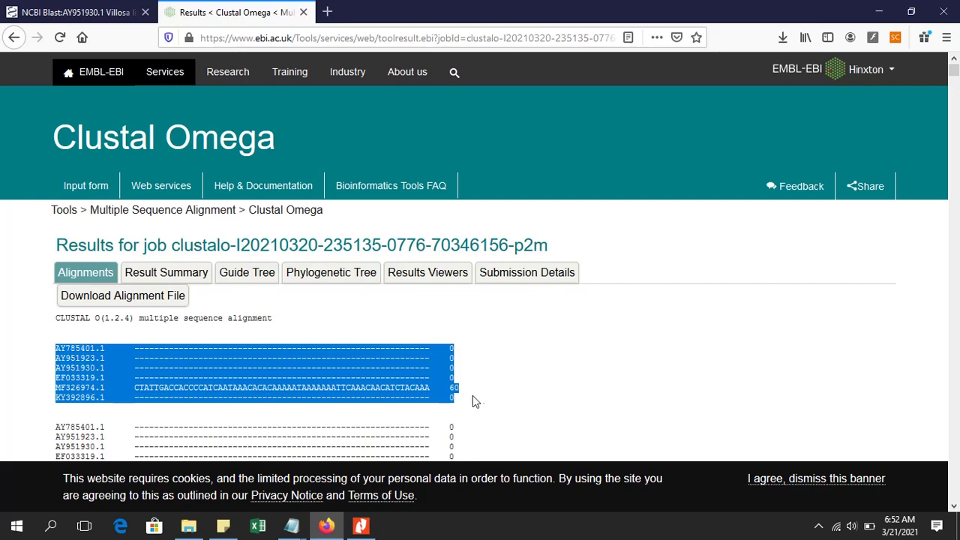
- Examine the opening blocks of the multiple sequence alignment and highlight the first block of six aligned sequences again
scroll(473, 395, down, 3)
click(180, 236)
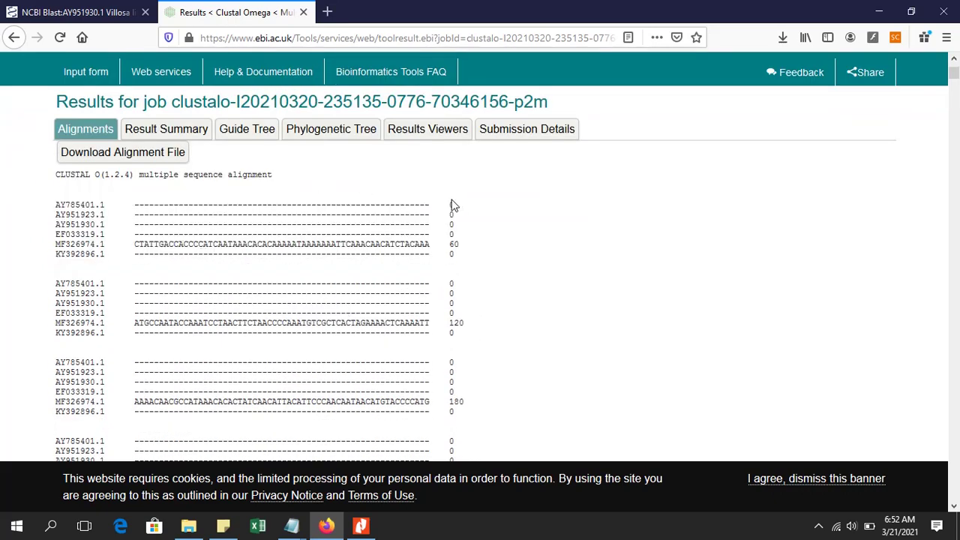
double_click(127, 280)
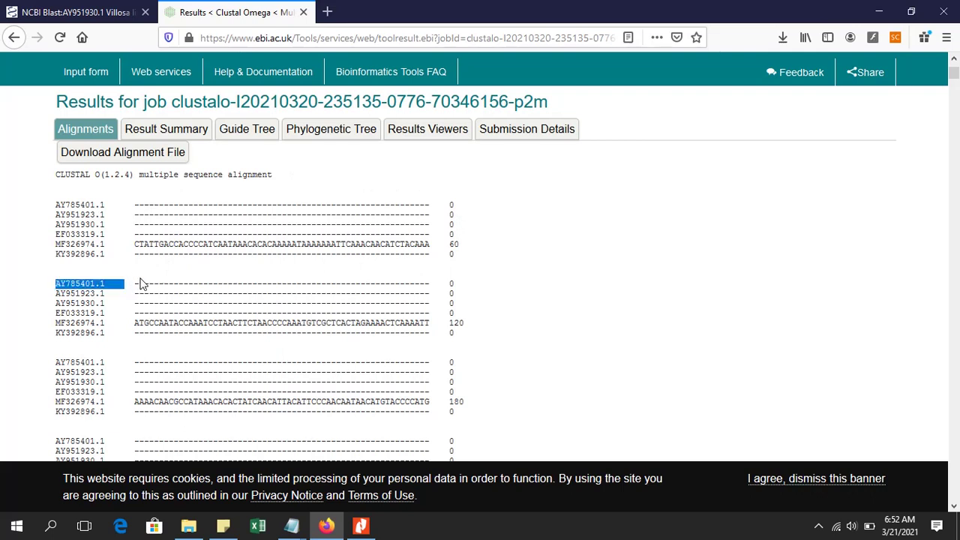
click(441, 284)
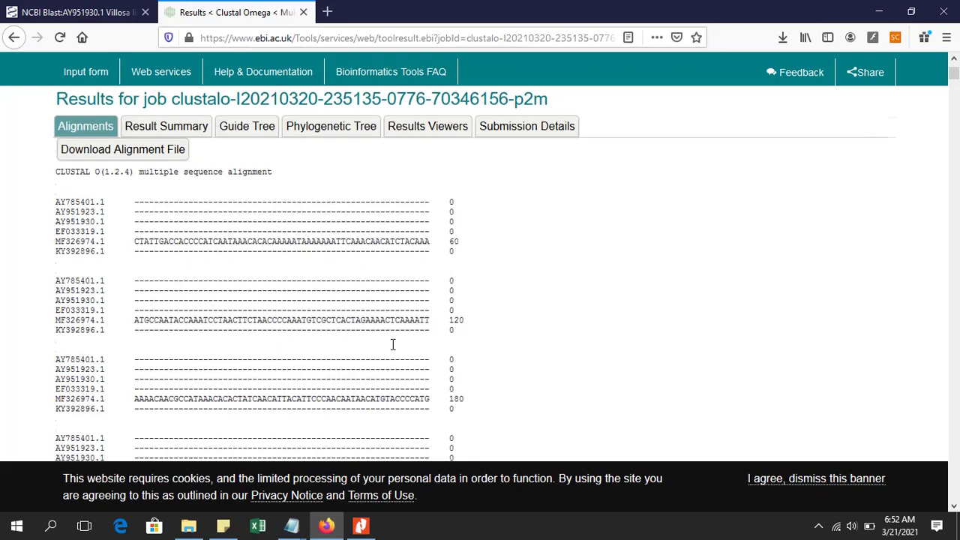
scroll(420, 349, down, 5)
scroll(393, 344, up, 6)
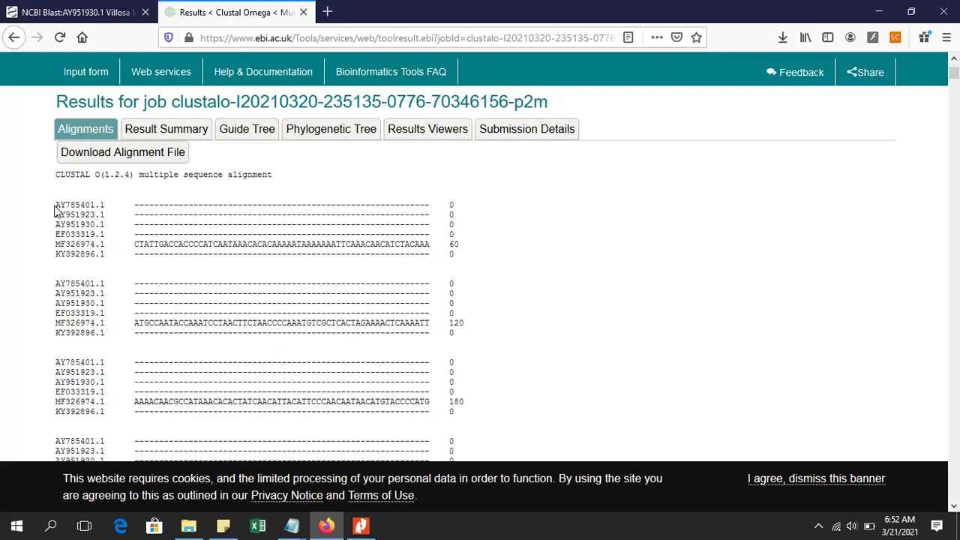
drag(56, 206, 470, 256)
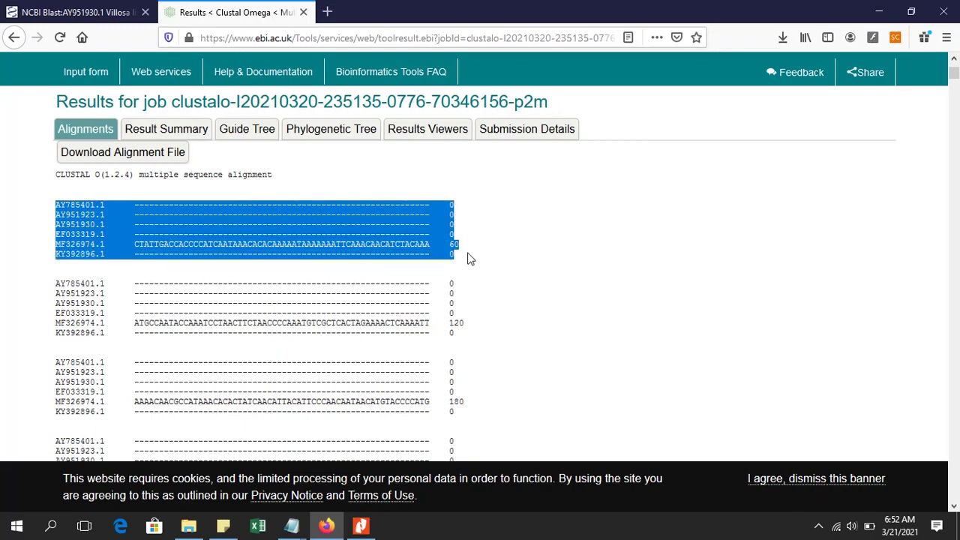
- Switch to the NCBI BLAST results and highlight the first query and subject rows of the AY951930.1 pairwise alignment for comparison
click(75, 12)
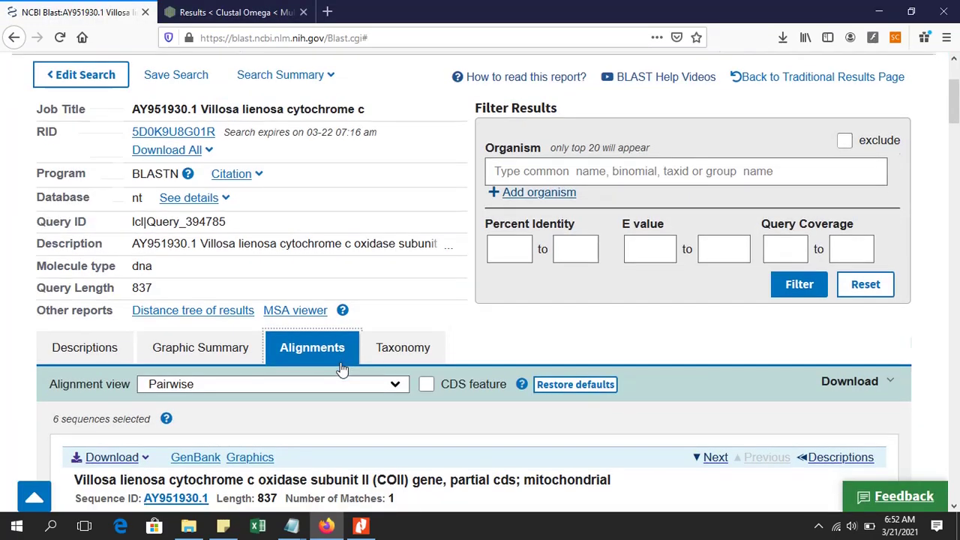
scroll(343, 365, down, 5)
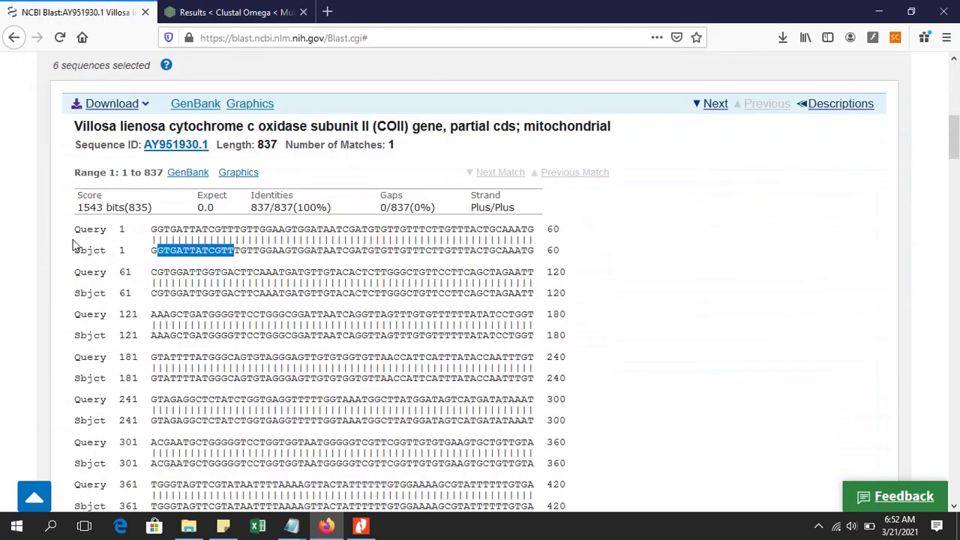
drag(75, 241, 571, 239)
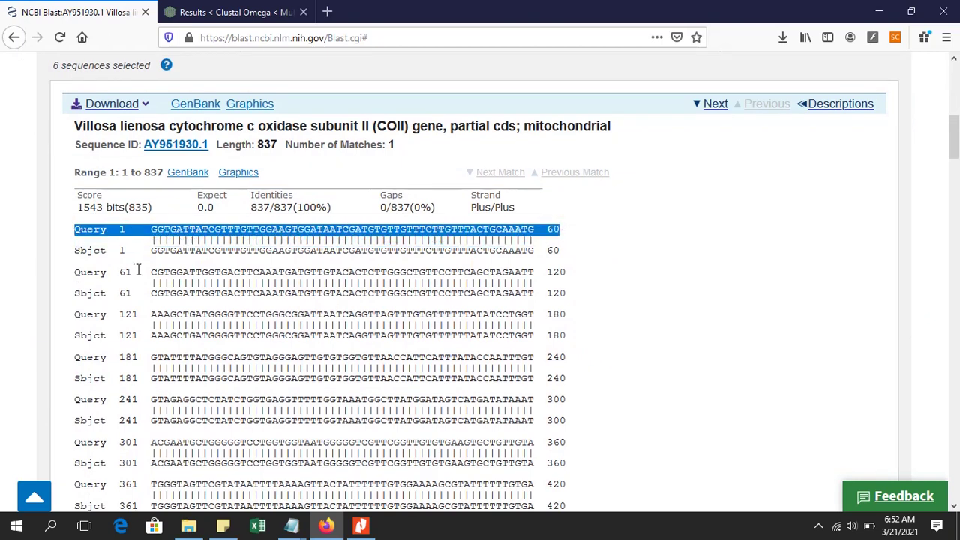
drag(81, 251, 426, 257)
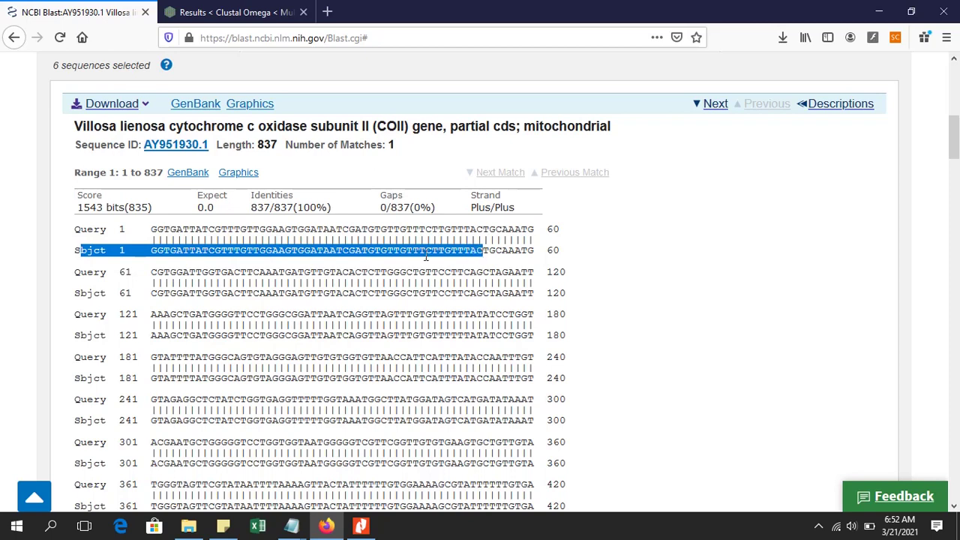
- Return to the Clustal Omega results and examine how the six sequences align across the successive blocks
click(232, 12)
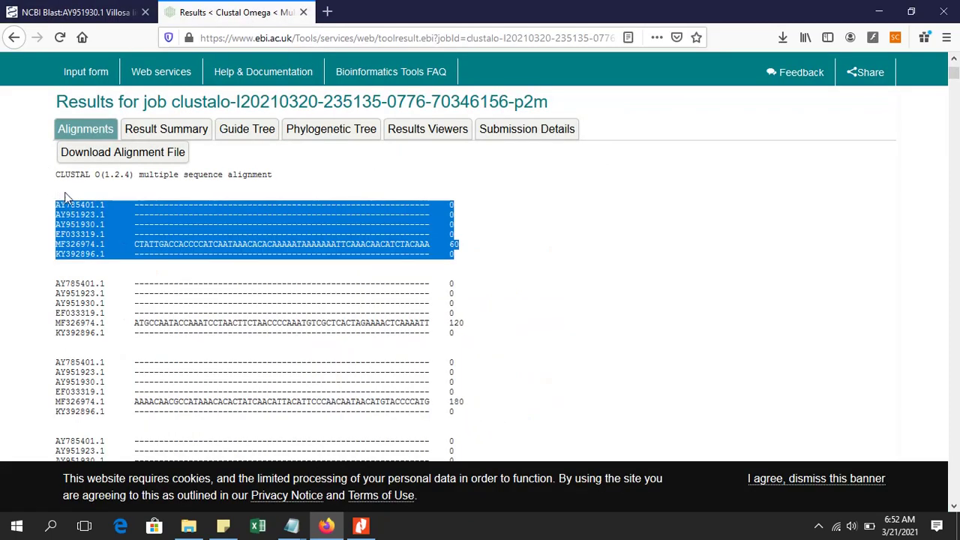
click(169, 229)
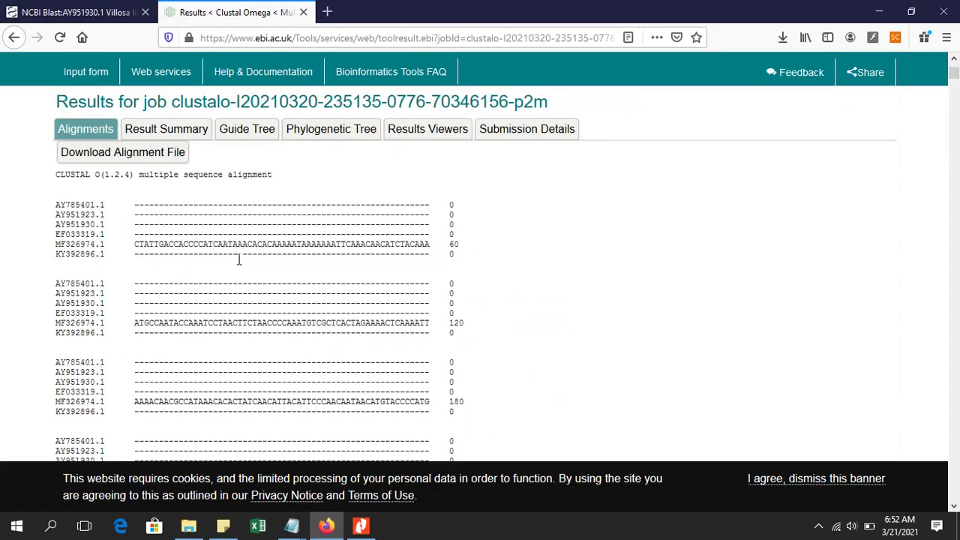
scroll(568, 220, down, 20)
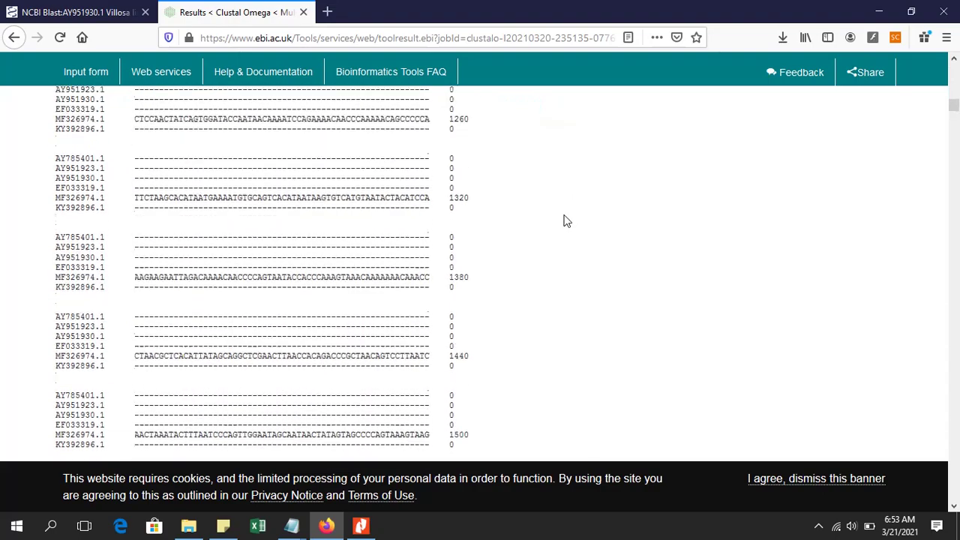
scroll(566, 221, down, 14)
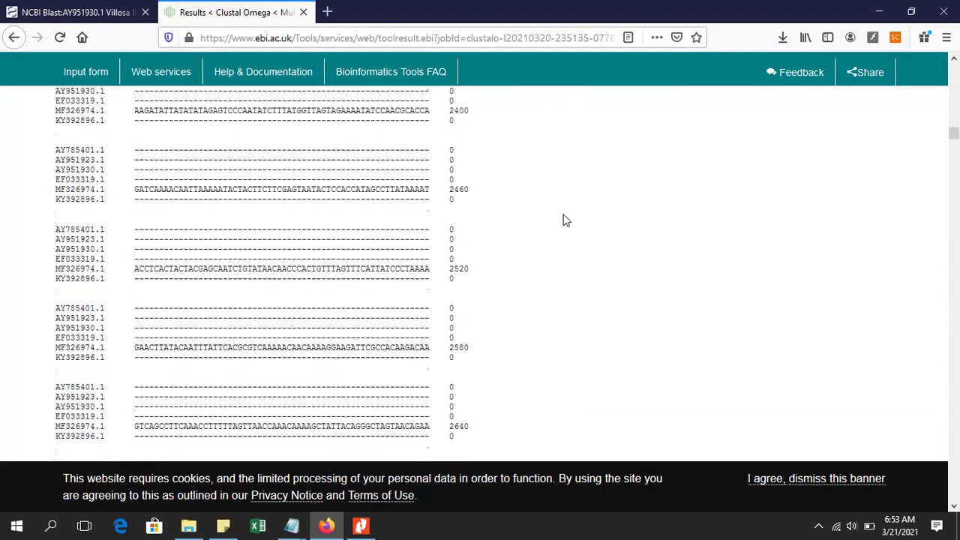
scroll(566, 220, down, 14)
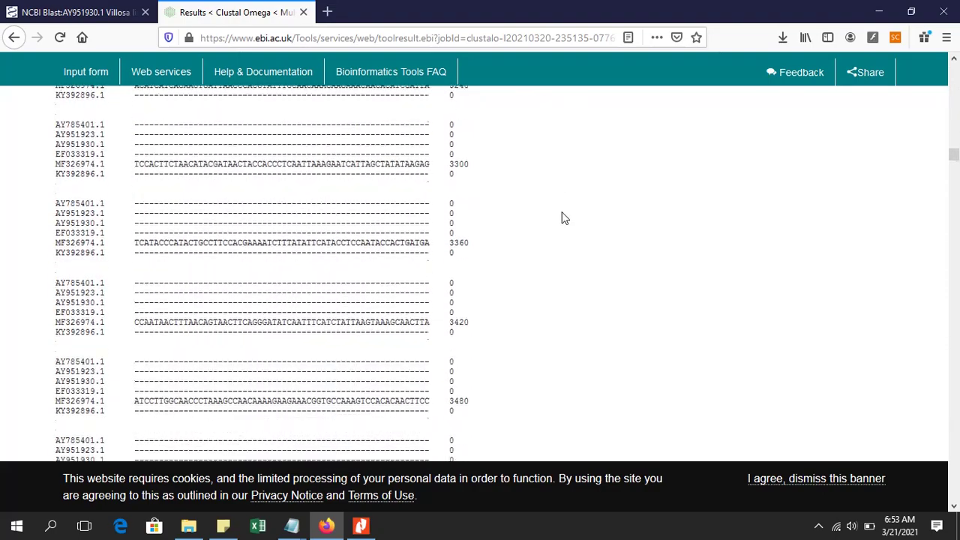
scroll(564, 217, down, 4)
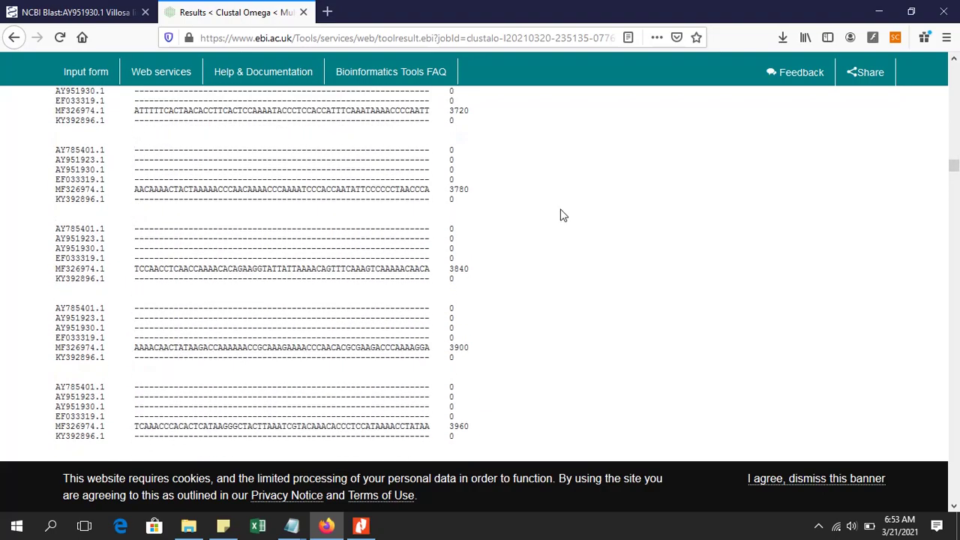
scroll(565, 216, down, 20)
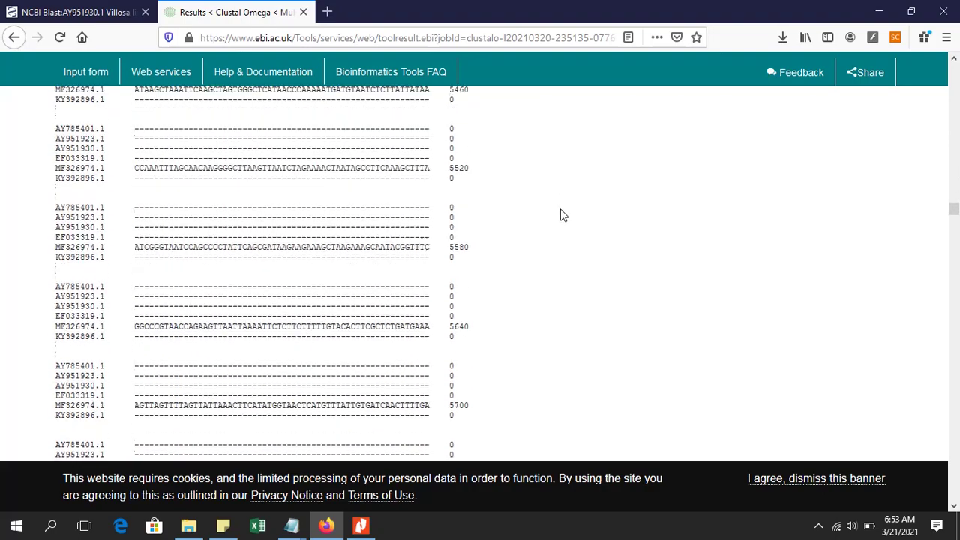
scroll(564, 216, down, 20)
drag(954, 245, 955, 64)
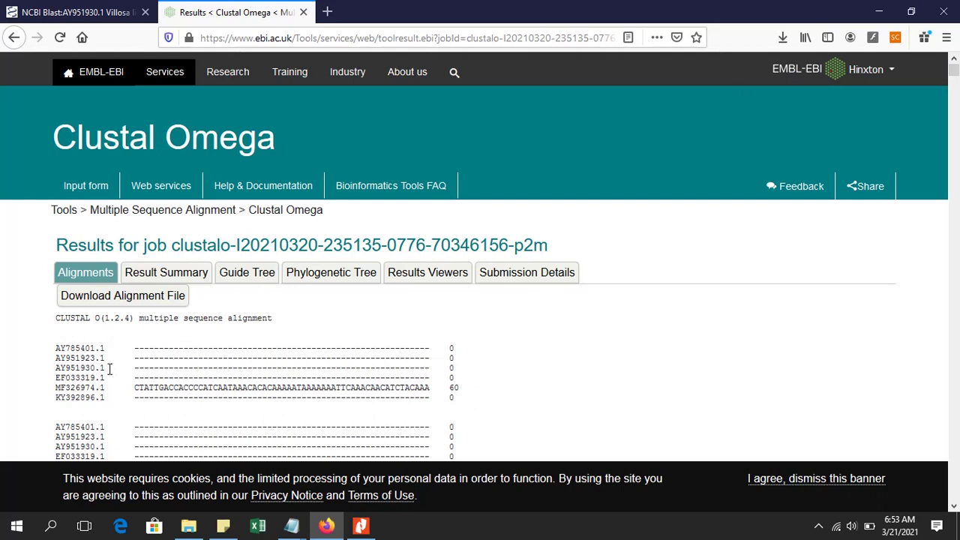
- Show the phylogenetic tree of the aligned sequences and switch its branch length from Cladogram to Real
click(341, 288)
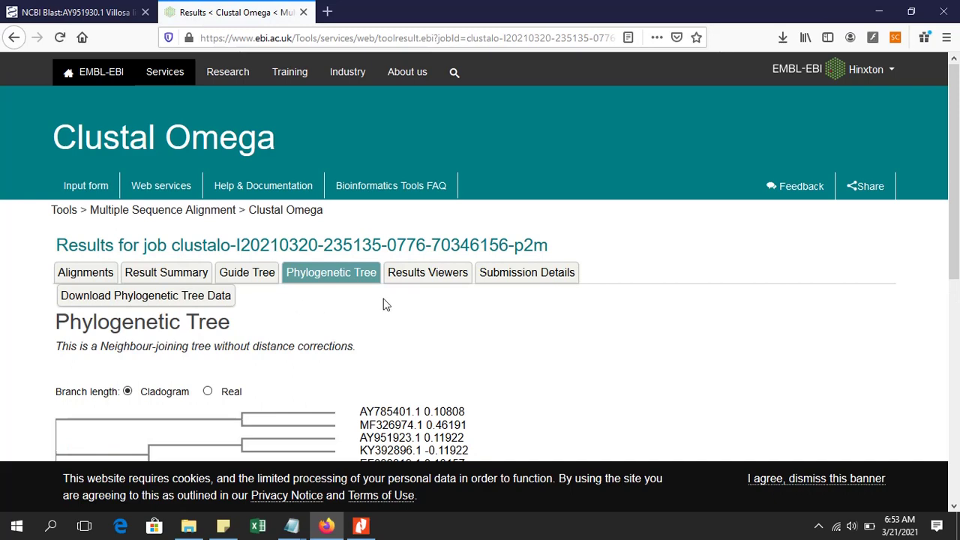
scroll(405, 305, down, 3)
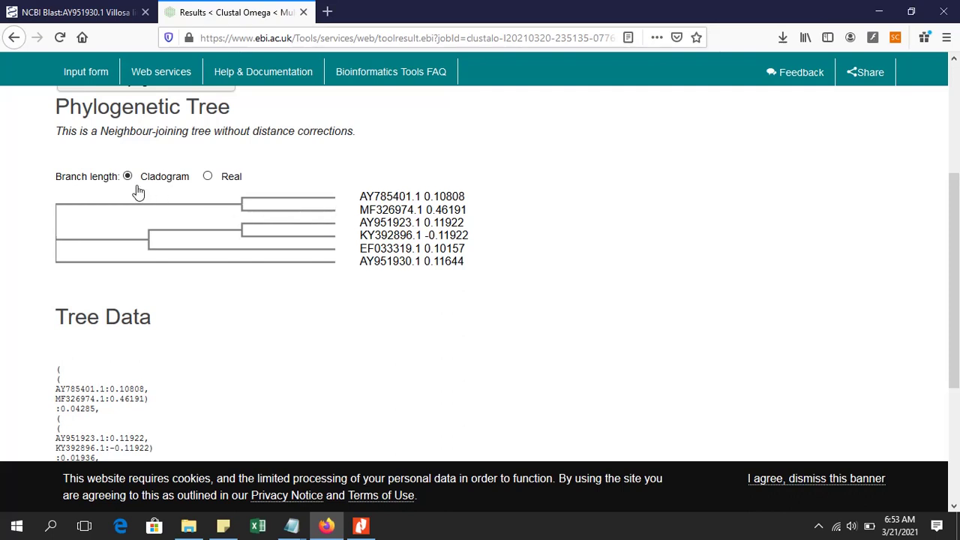
click(208, 178)
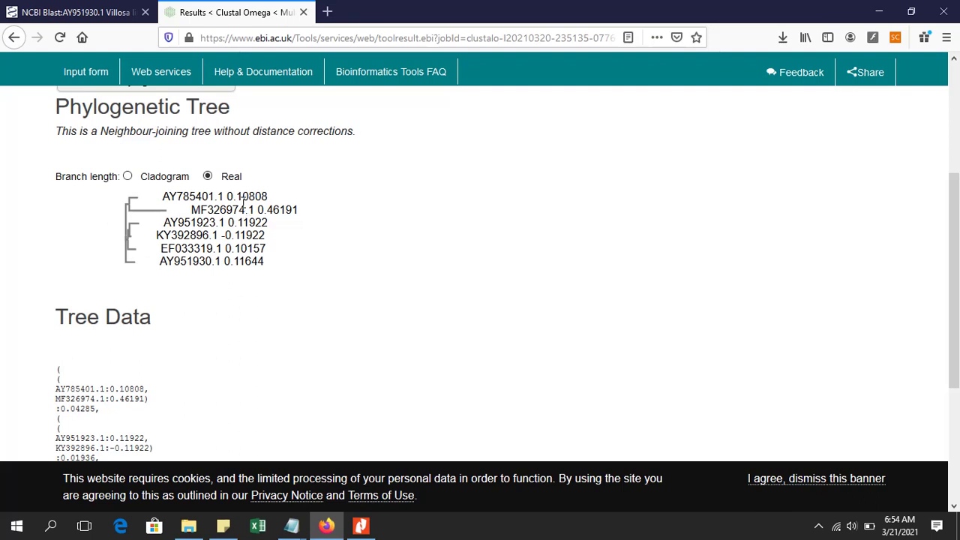
scroll(323, 258, up, 2)
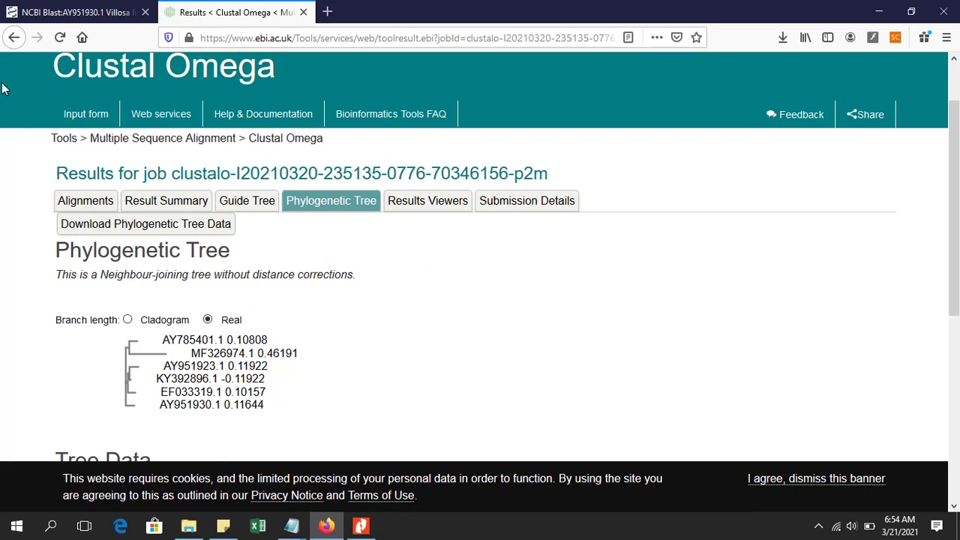
- Go back to the Google results for clustal omega and open the EMBL-EBI Clustal Omega input form
click(7, 44)
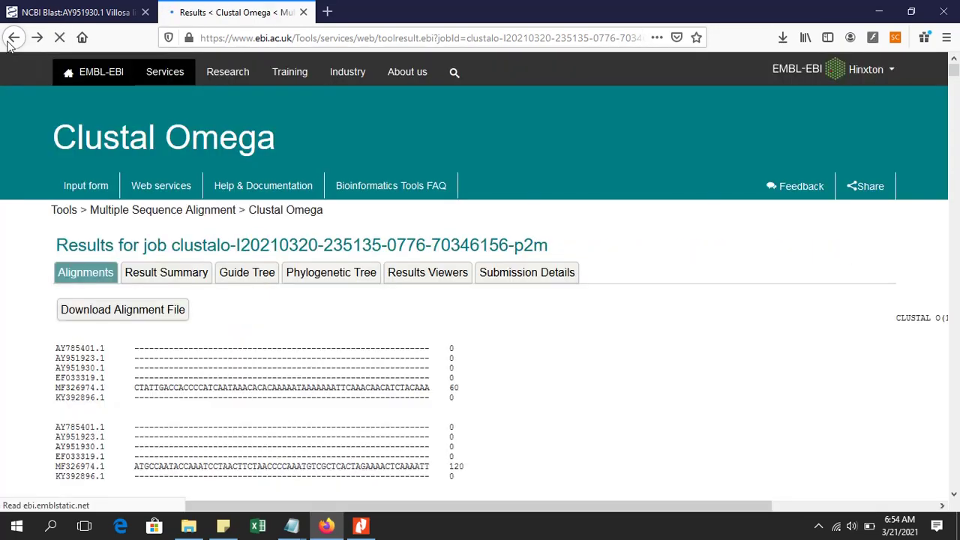
click(13, 38)
click(13, 38)
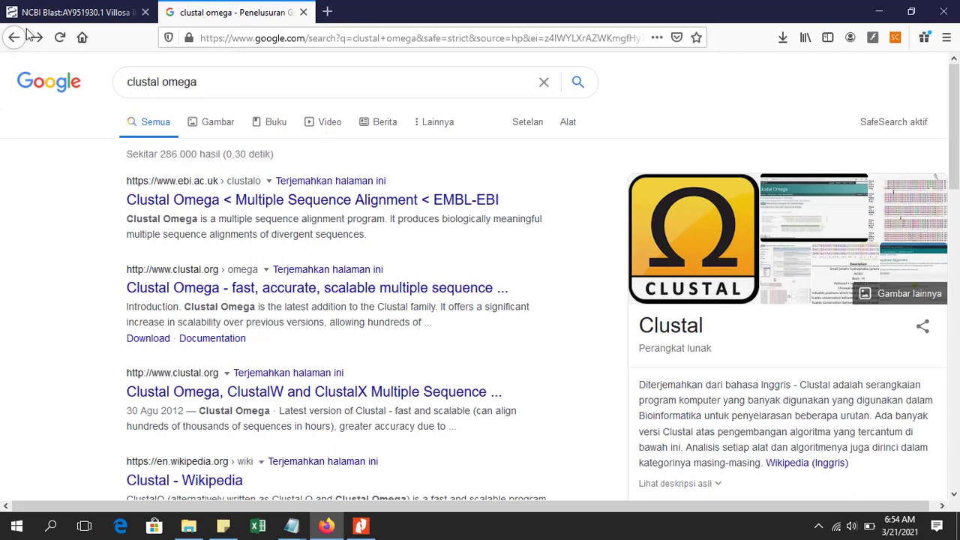
click(204, 201)
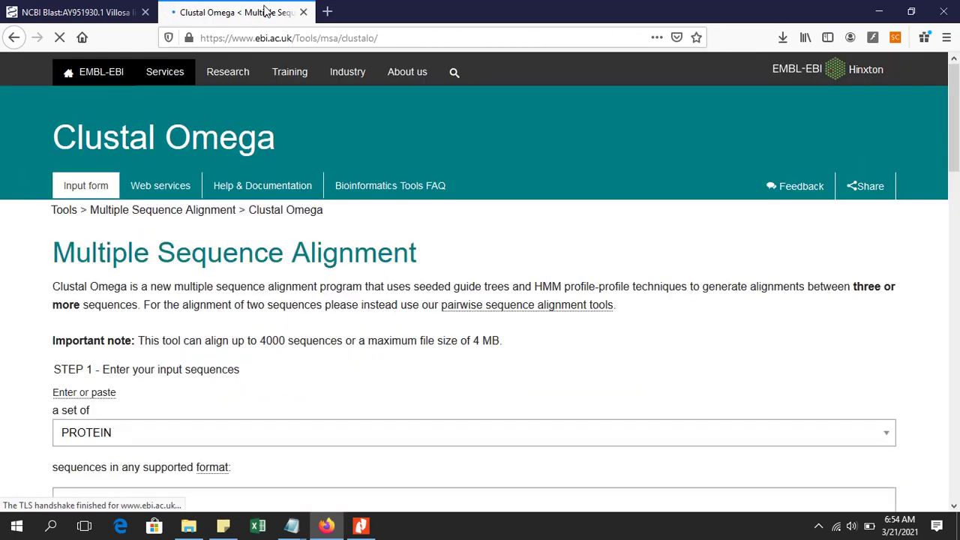
- Open the NCBI homepage at ncbi.nlm.nih.gov in a new browser tab
click(326, 12)
text(ncbi.nlm.nih.gov/)
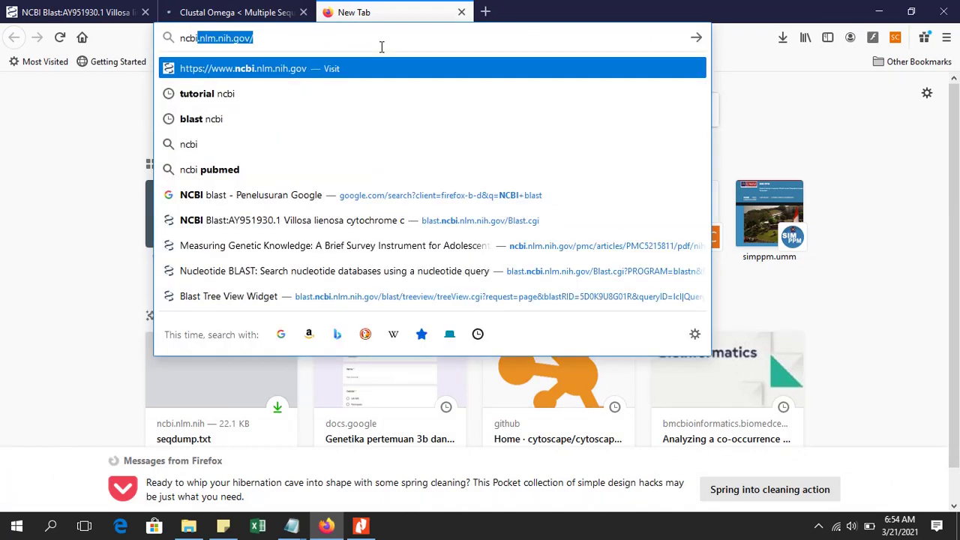
key(Return)
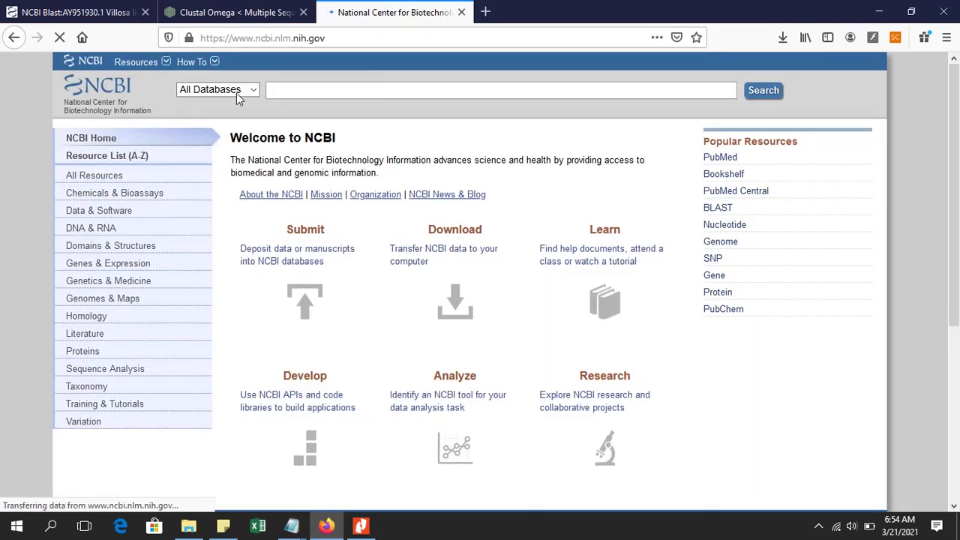
- Search the NCBI Nucleotide database for "cytochrome b" and look through the listed records
click(239, 92)
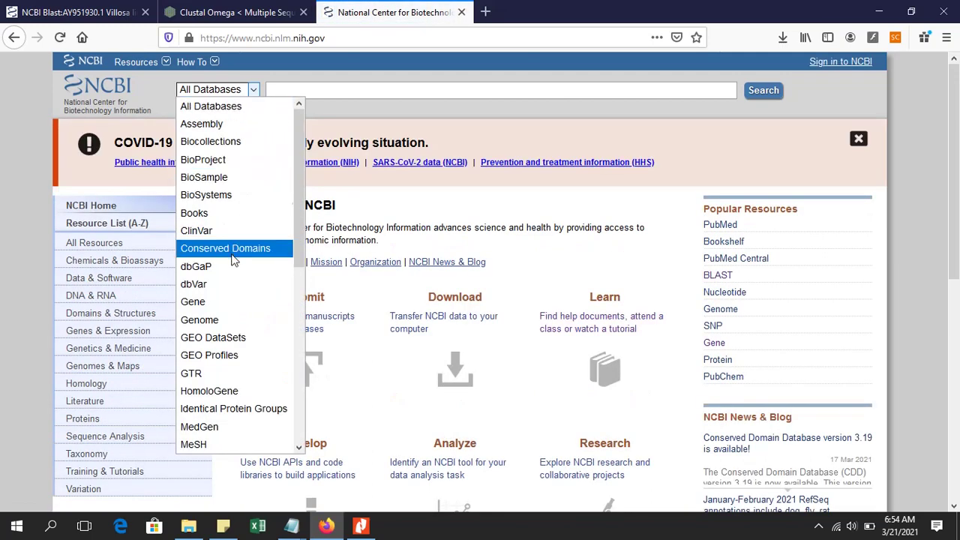
scroll(233, 255, down, 2)
scroll(233, 258, down, 1)
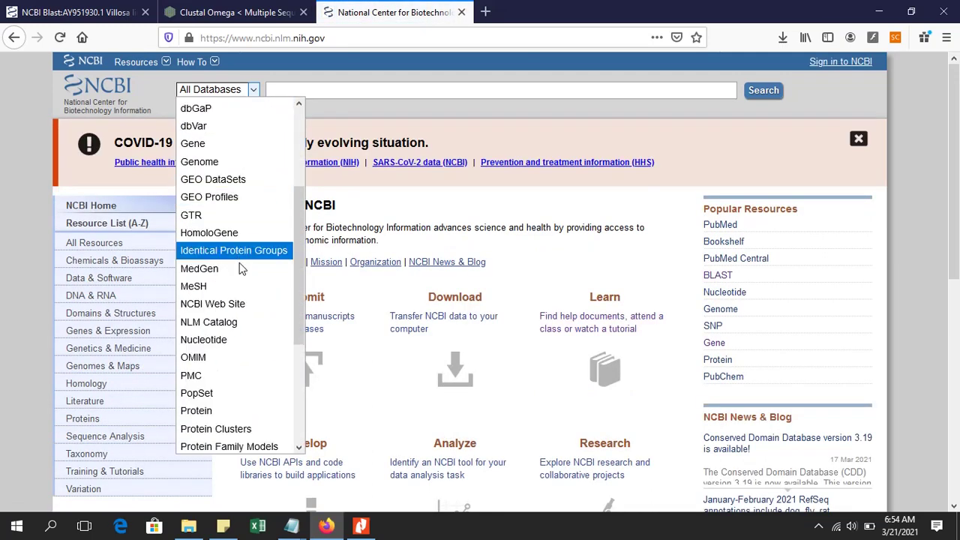
scroll(246, 281, down, 1)
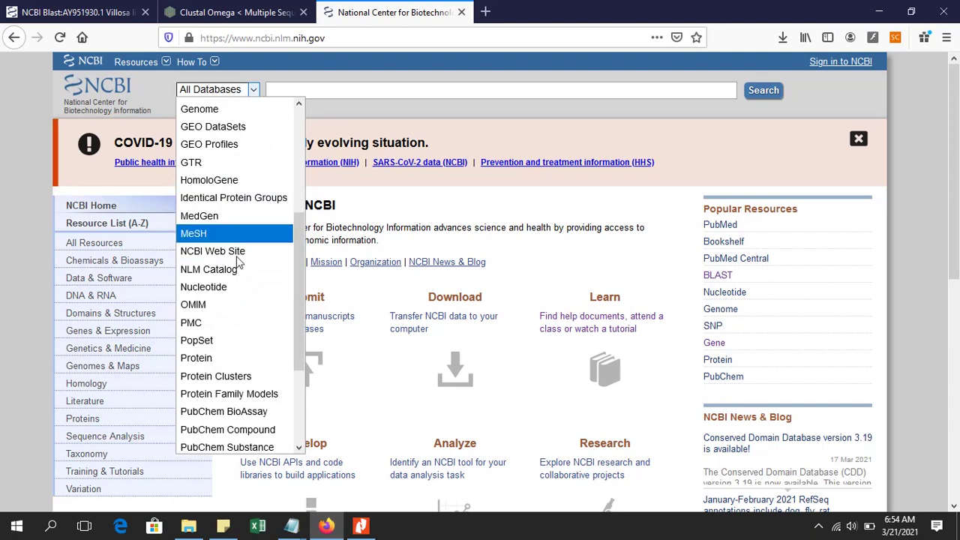
click(251, 294)
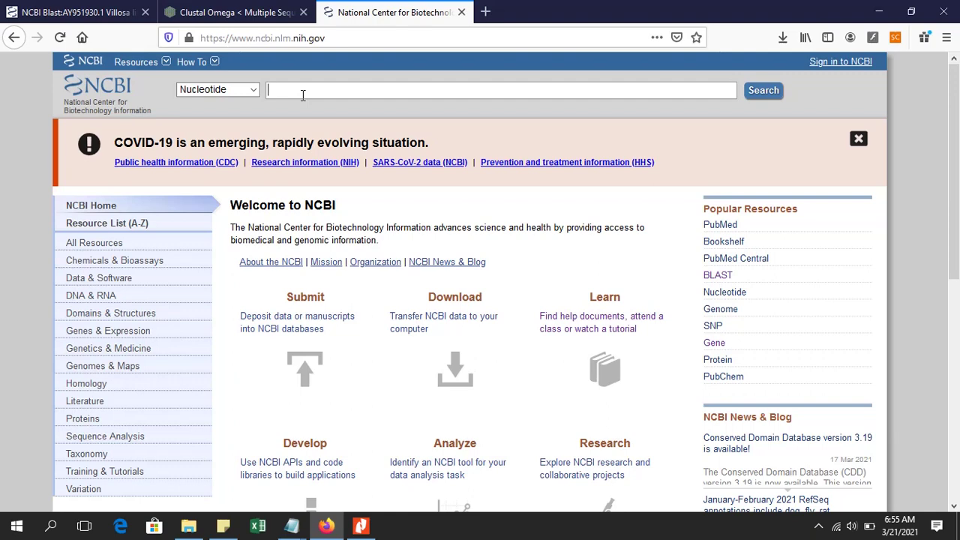
text(cytochrome b)
click(755, 98)
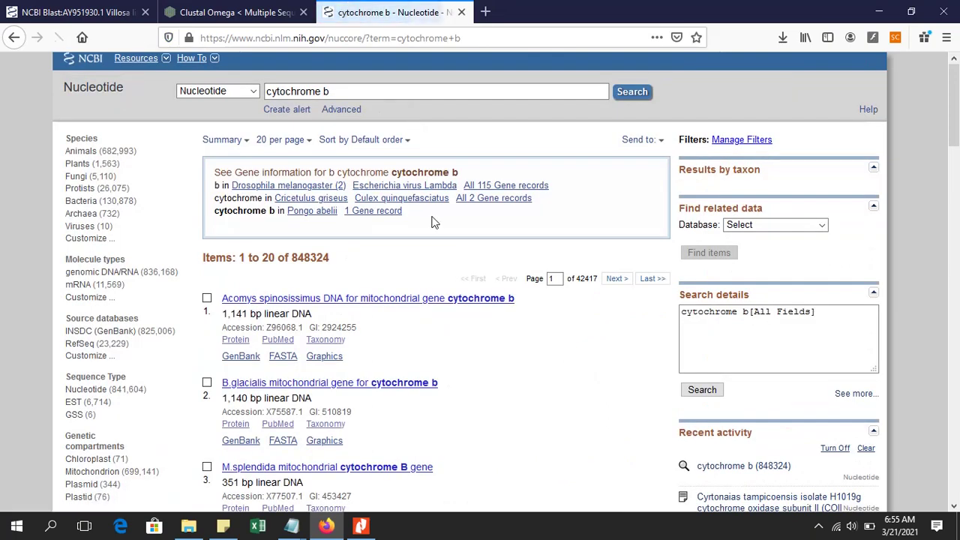
scroll(432, 222, down, 4)
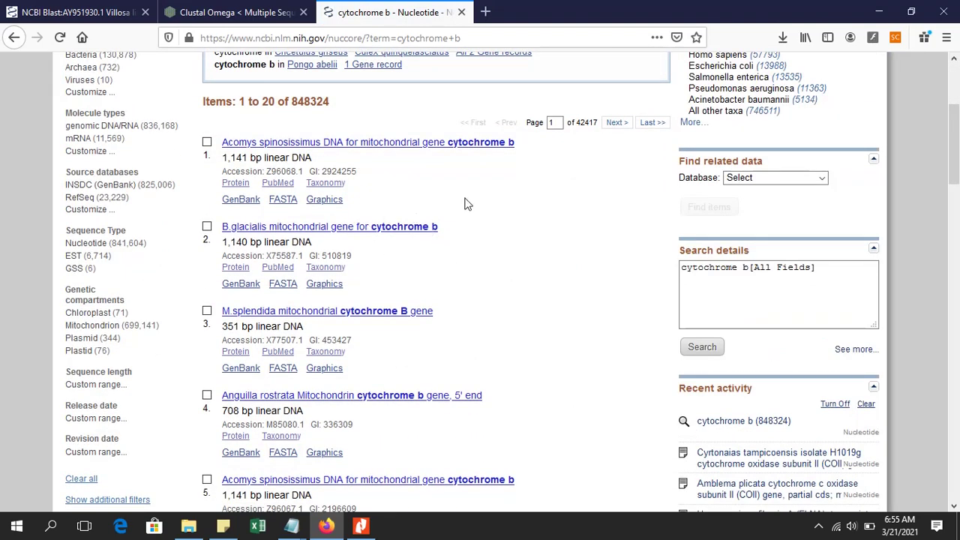
scroll(465, 202, up, 2)
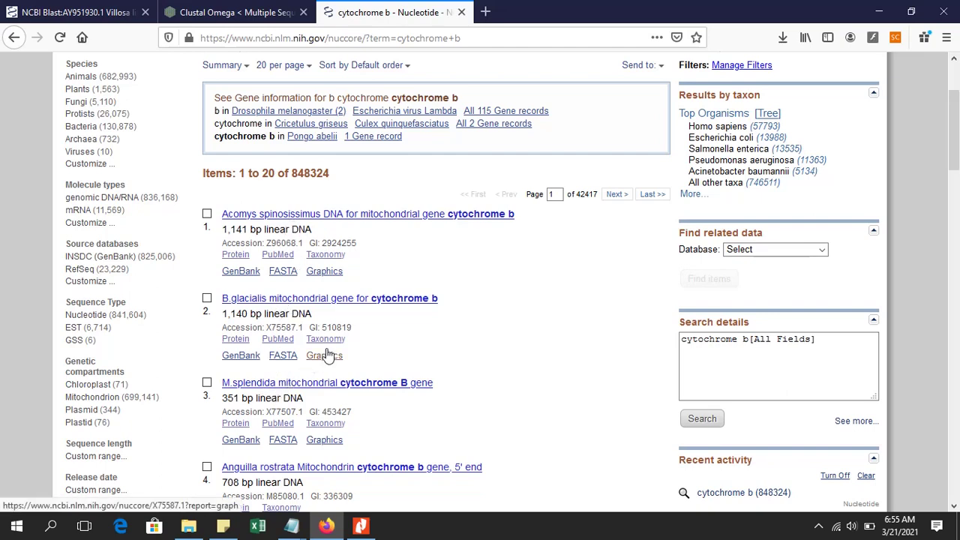
scroll(356, 326, down, 5)
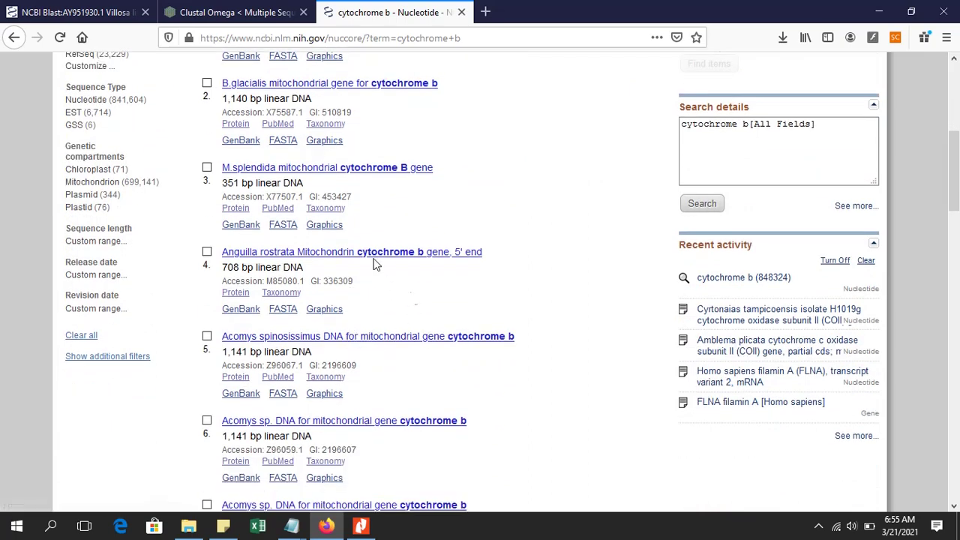
scroll(439, 328, up, 1)
scroll(426, 270, up, 1)
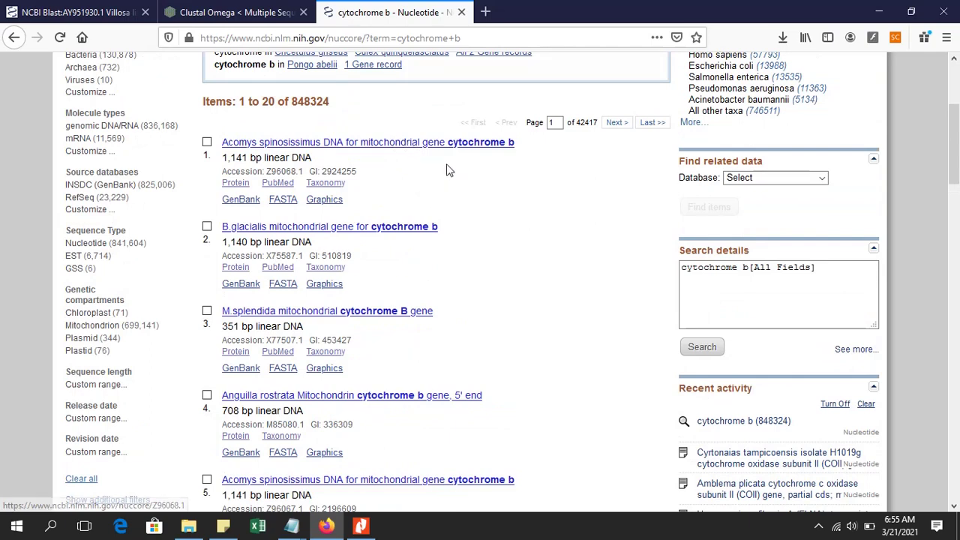
- Open the Acomys spinosissimus (Z96068.1), B.glacialis and M.splendida cytochrome b records in separate new browser tabs
scroll(447, 170, up, 2)
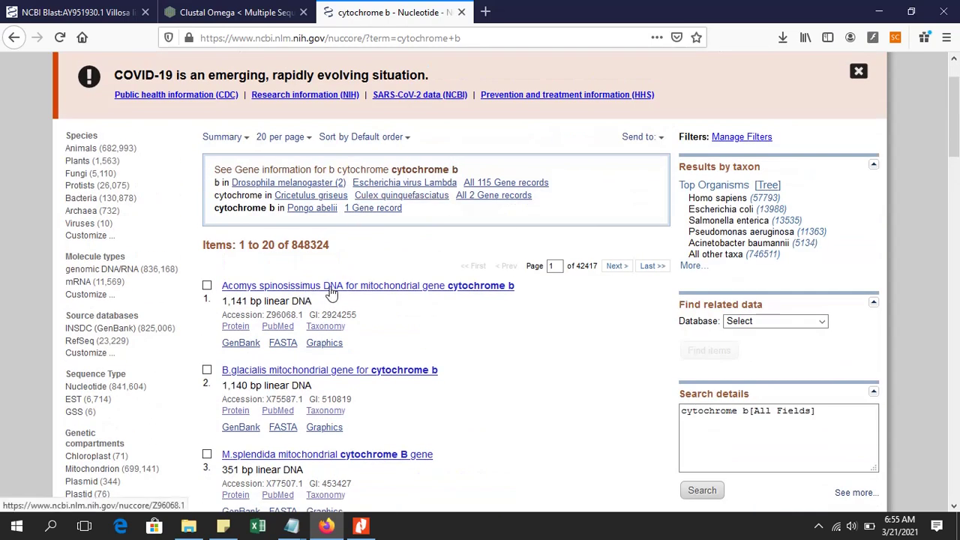
right_click(332, 290)
click(358, 298)
scroll(379, 319, down, 1)
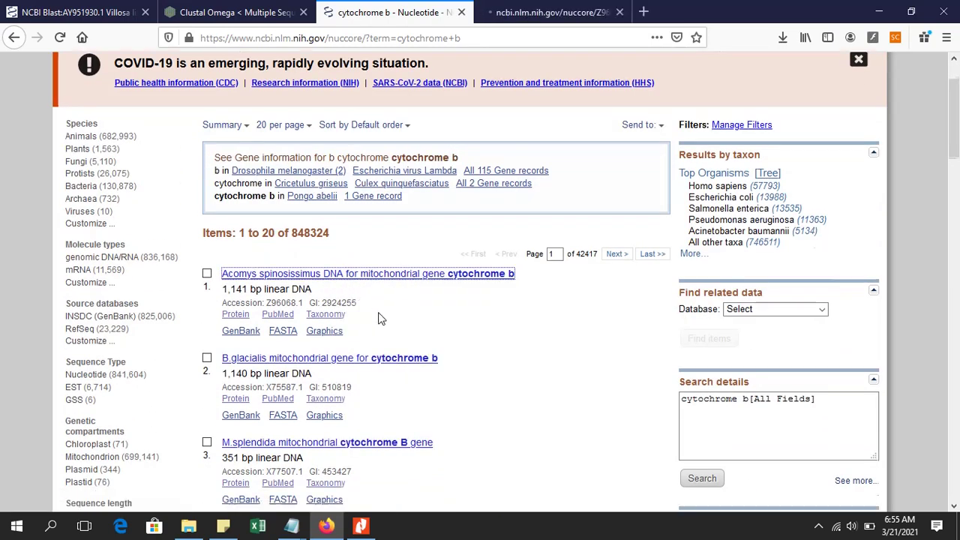
scroll(379, 319, down, 1)
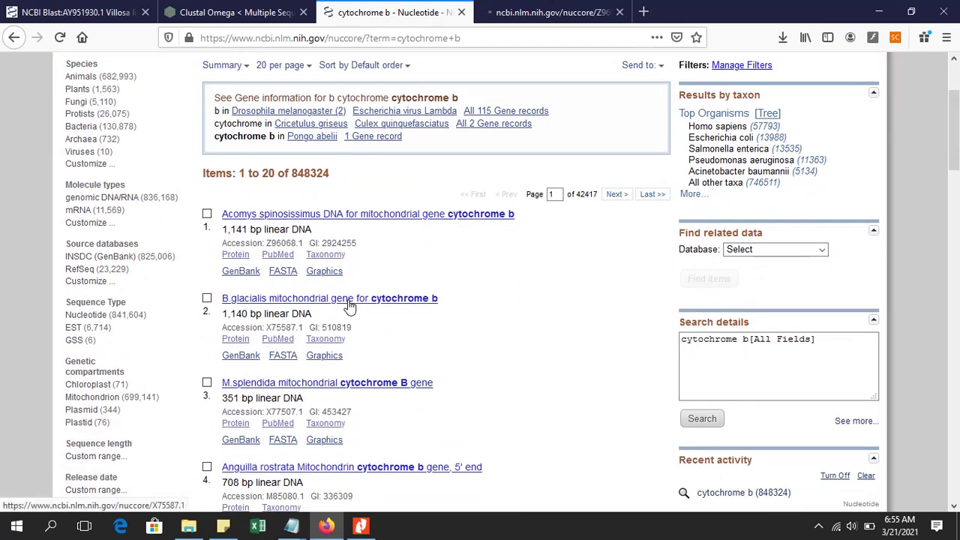
right_click(349, 304)
click(369, 309)
scroll(360, 319, down, 1)
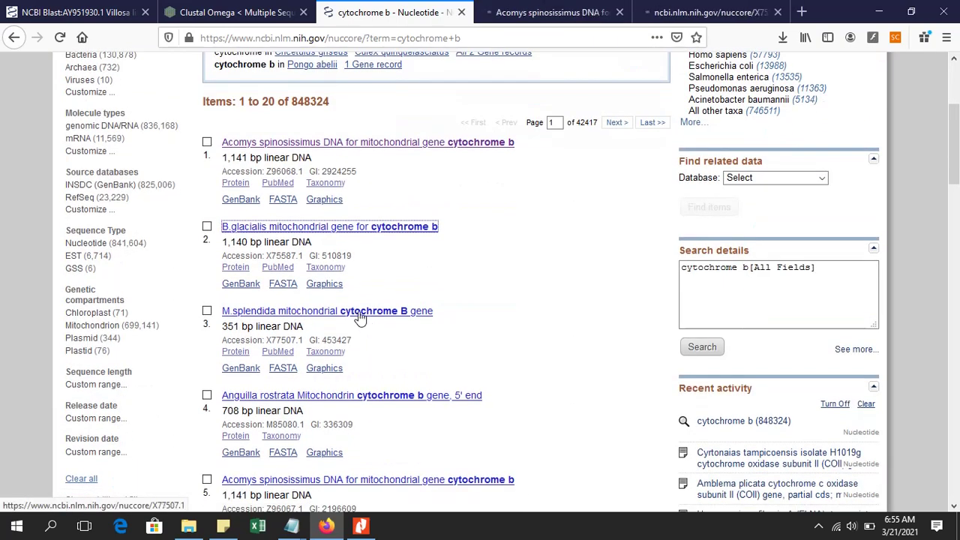
right_click(361, 316)
click(383, 321)
- Open the M.novaeangliae mitochondrial gene for cytochrome b record in another new browser tab
scroll(382, 321, down, 1)
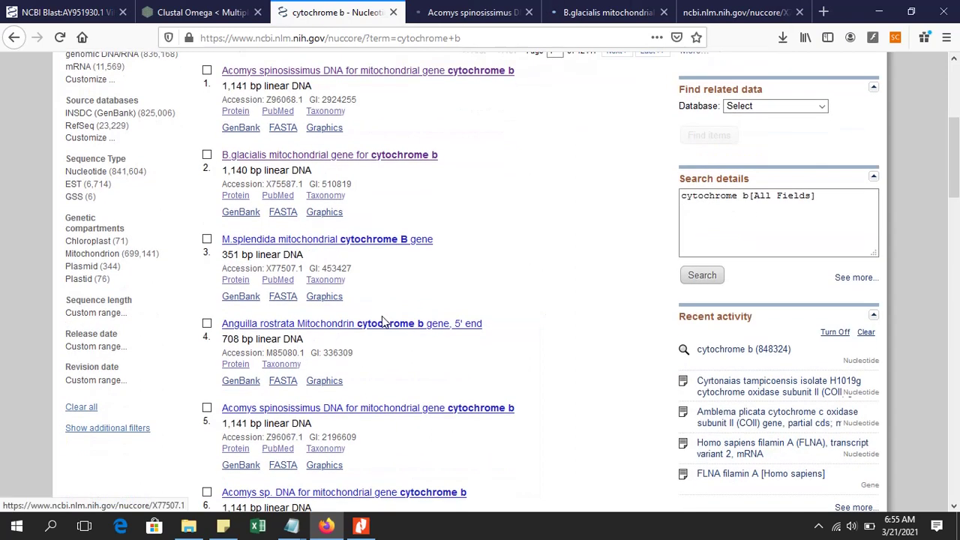
scroll(383, 322, down, 4)
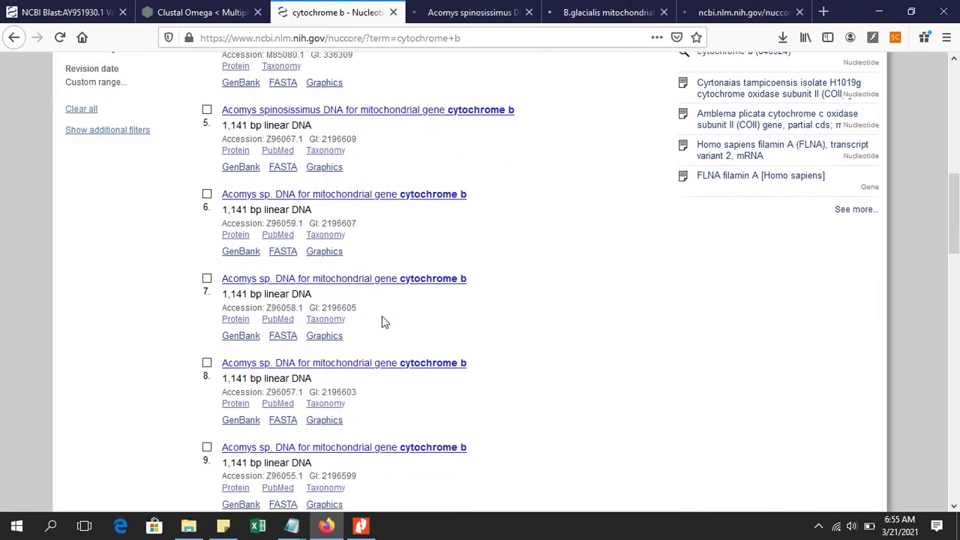
scroll(382, 317, down, 7)
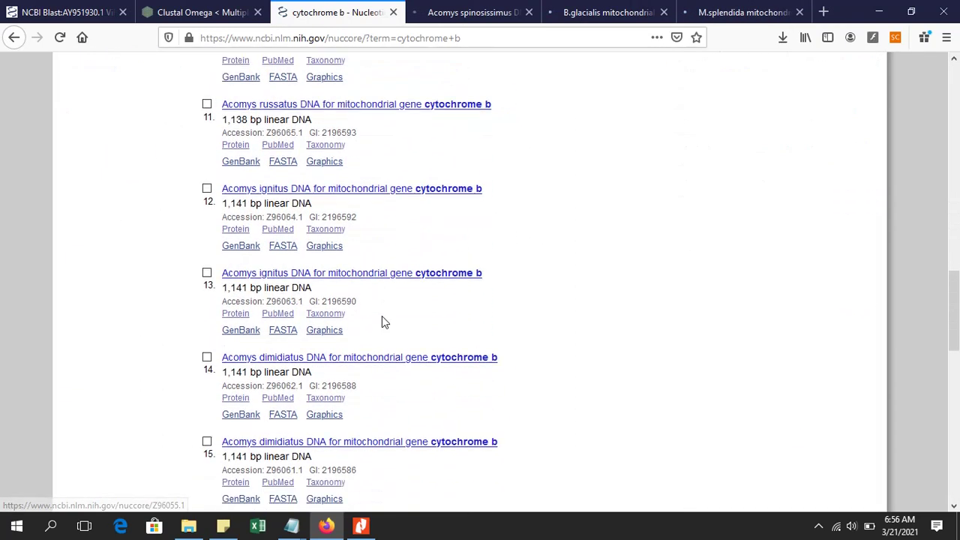
scroll(382, 321, down, 6)
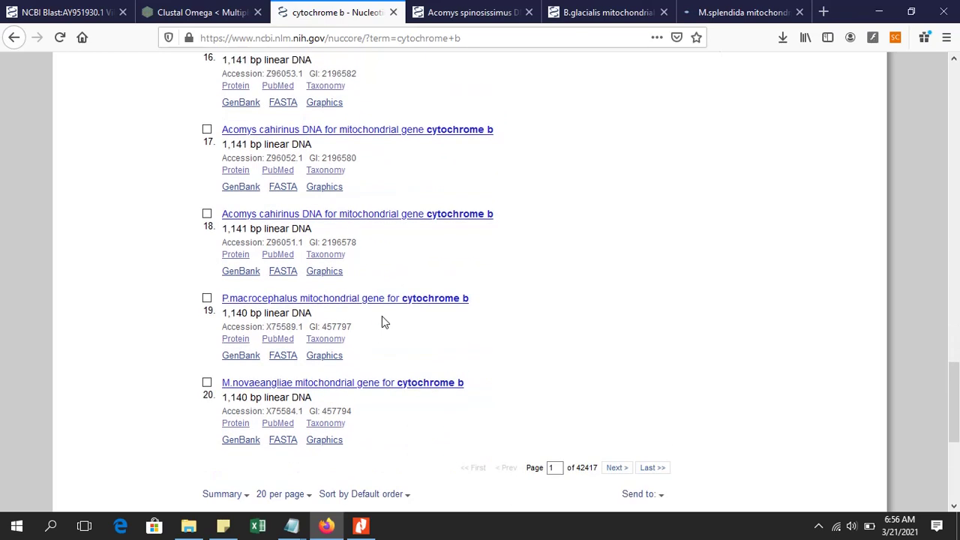
right_click(374, 386)
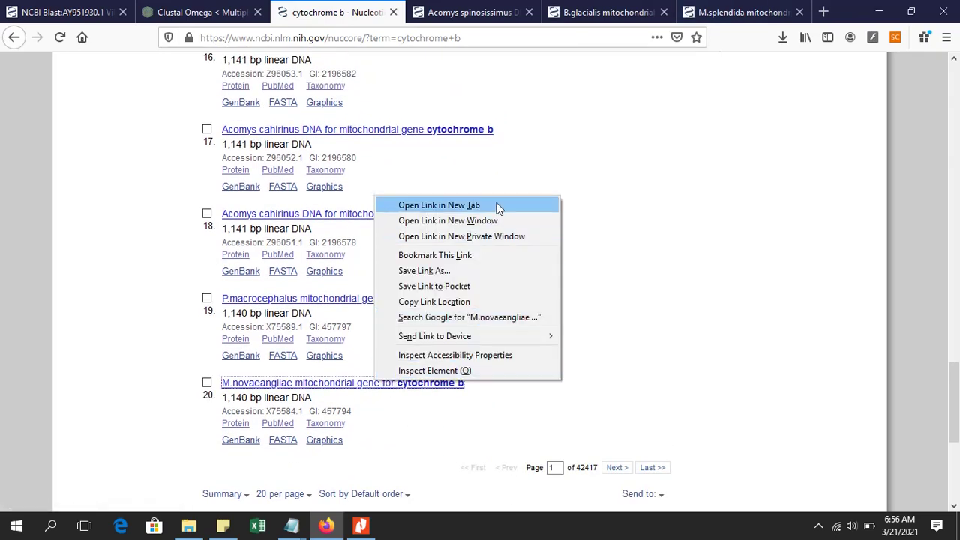
click(500, 205)
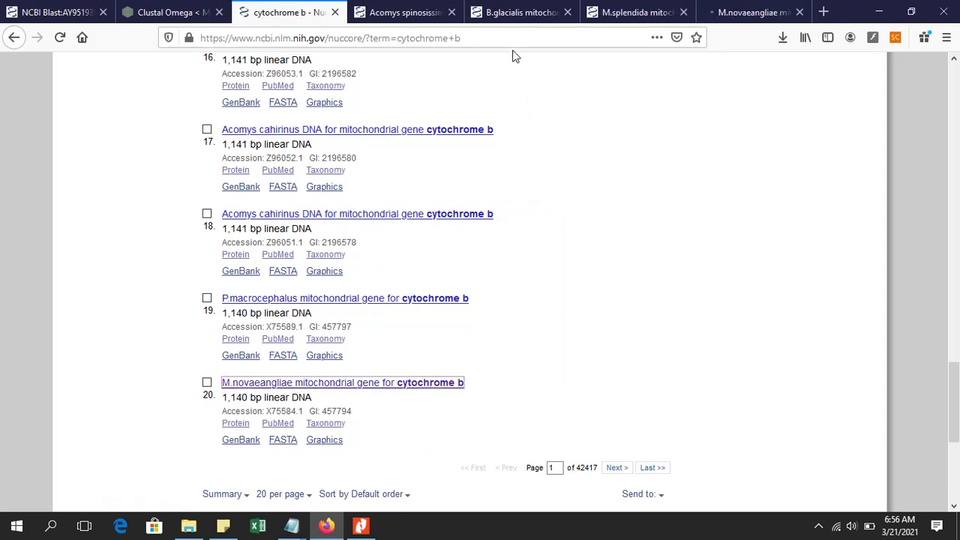
- Look through the opened GenBank records of Acomys spinosissimus, B.glacialis and M.splendida
click(385, 6)
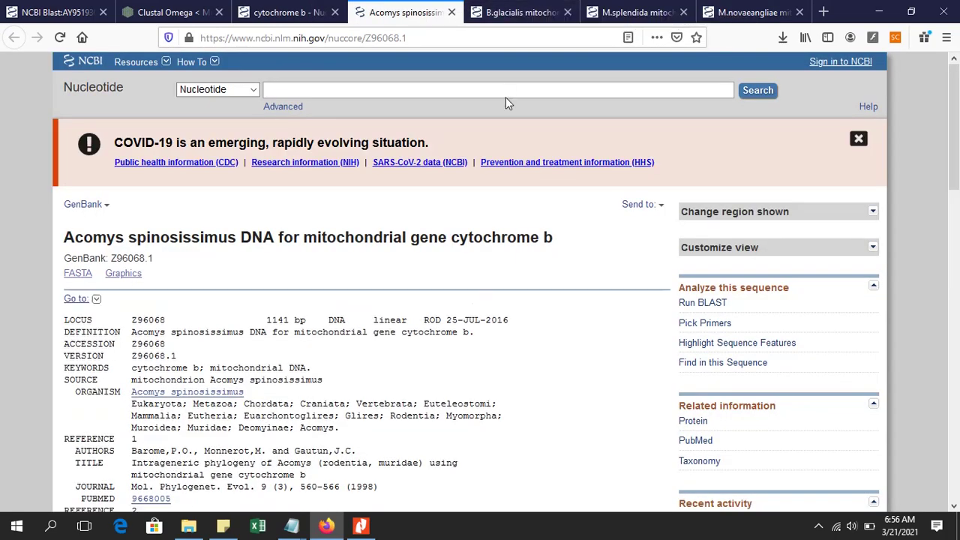
click(319, 7)
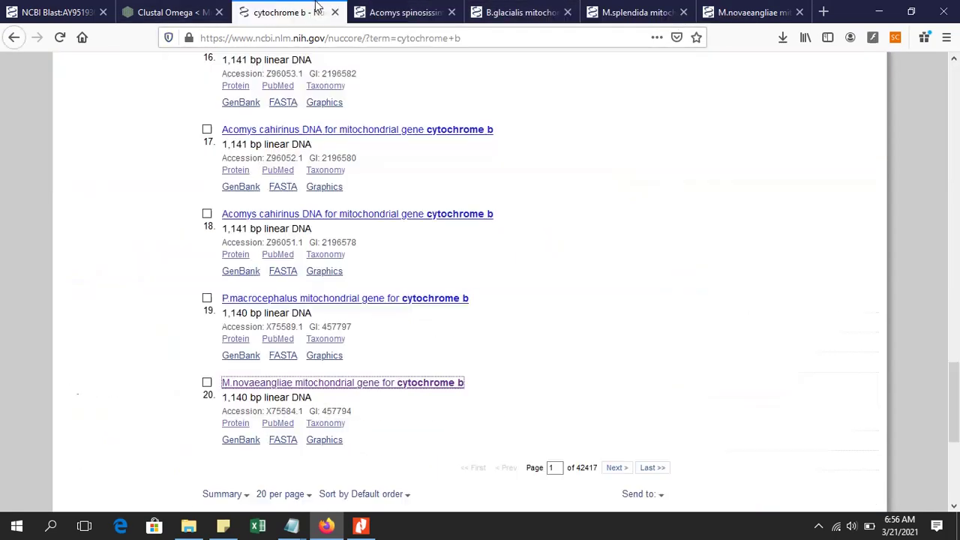
click(360, 8)
click(518, 10)
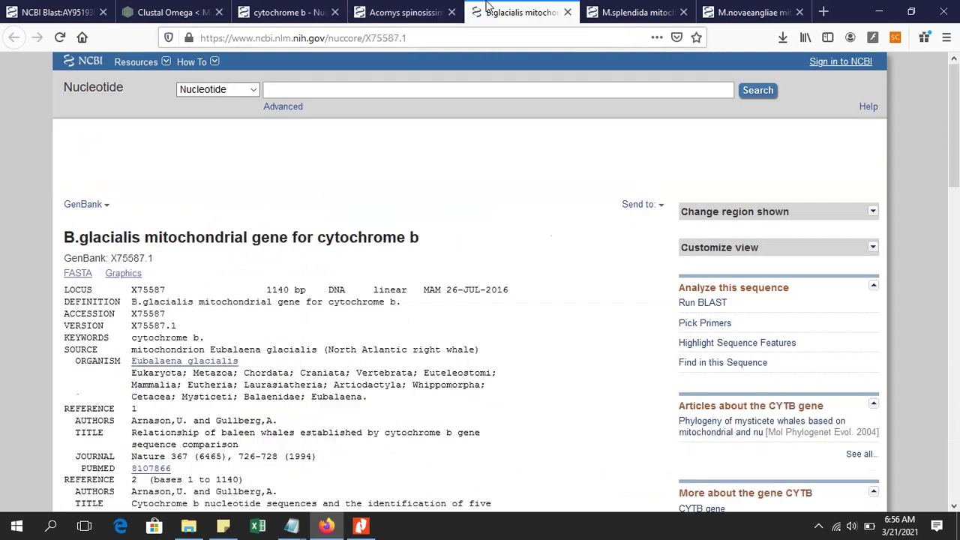
key(ctrl+shift+Tab)
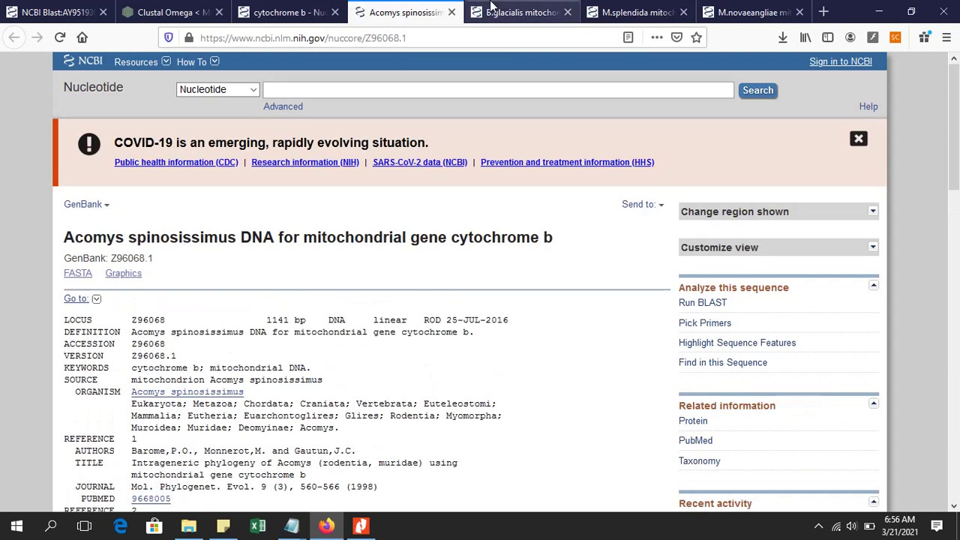
key(ctrl+Tab)
key(ctrl+Tab)
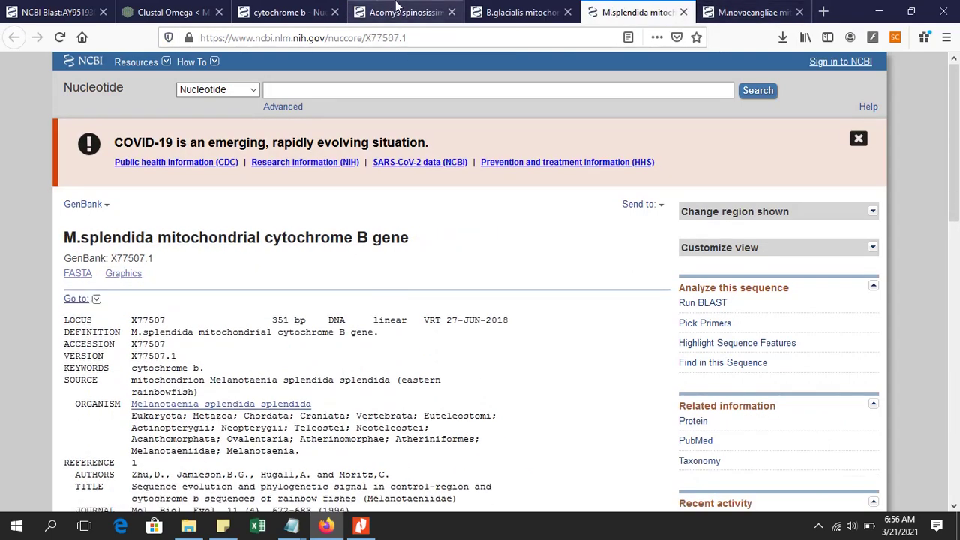
- Display the Acomys spinosissimus, B.glacialis, M.splendida and M.novaeangliae records in FASTA format
click(405, 12)
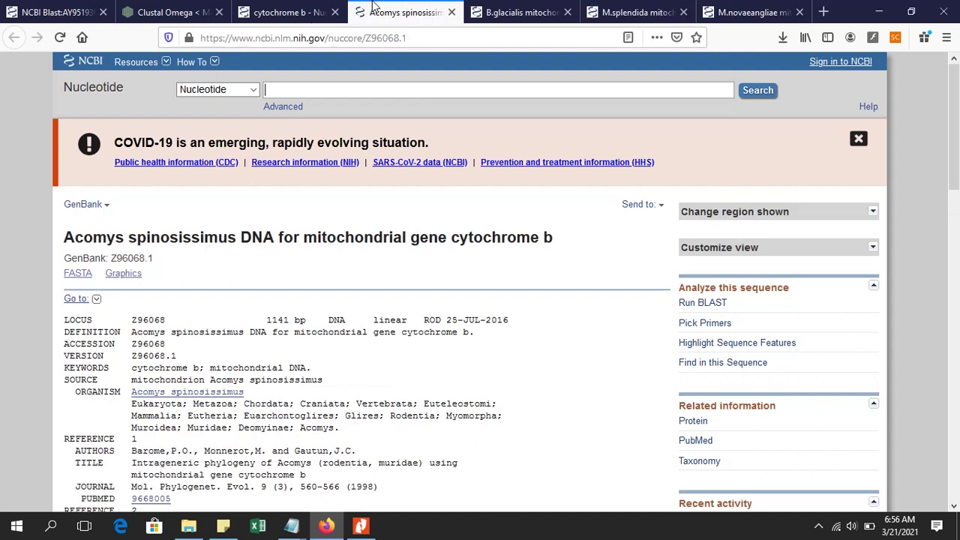
click(79, 275)
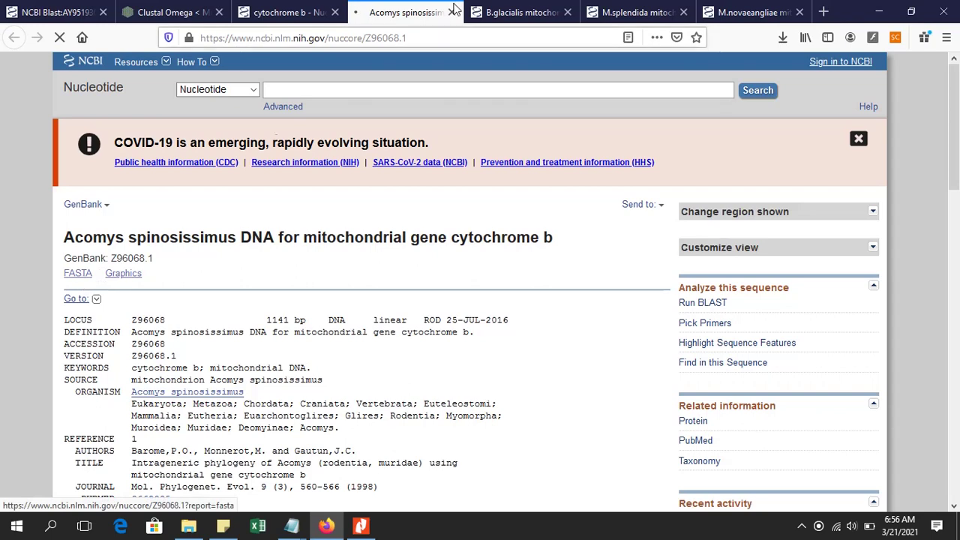
key(ctrl+Tab)
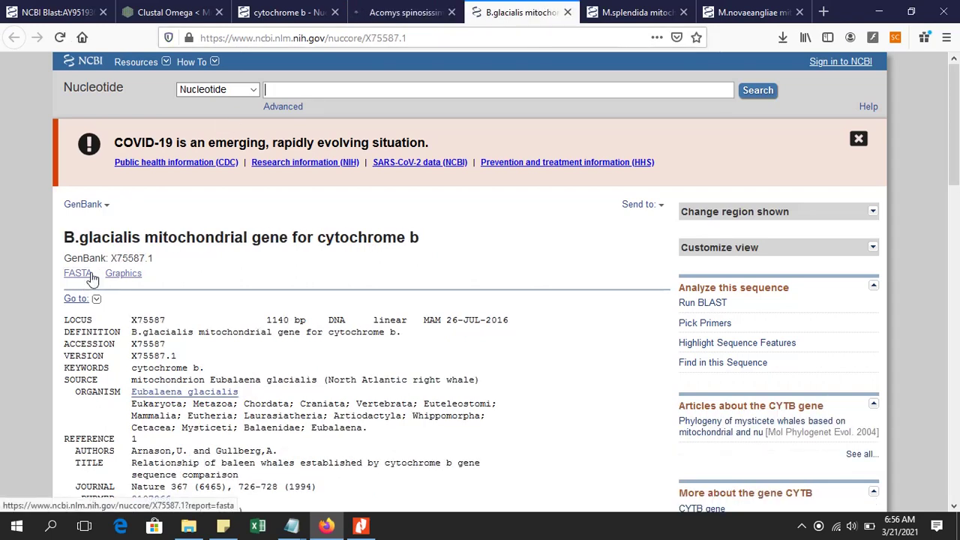
click(621, 9)
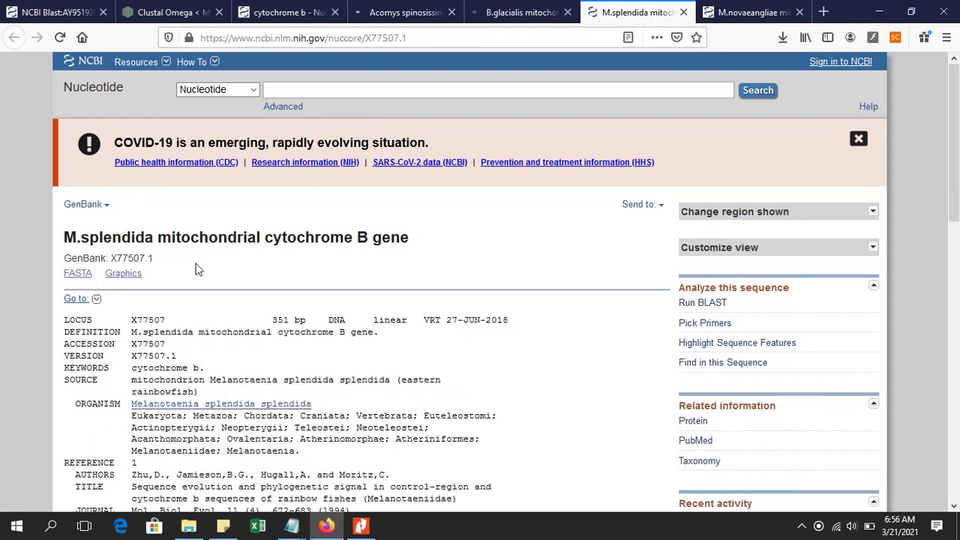
click(78, 275)
click(743, 9)
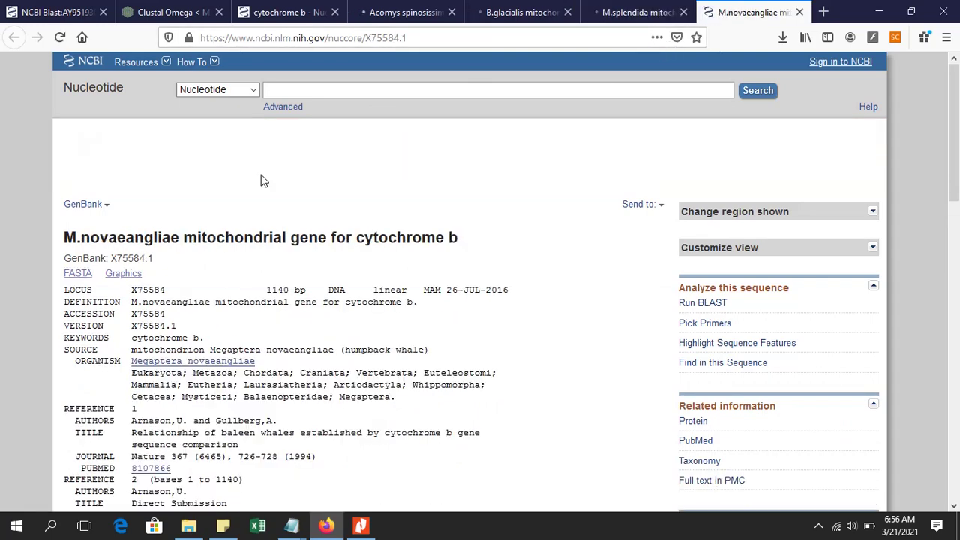
click(79, 282)
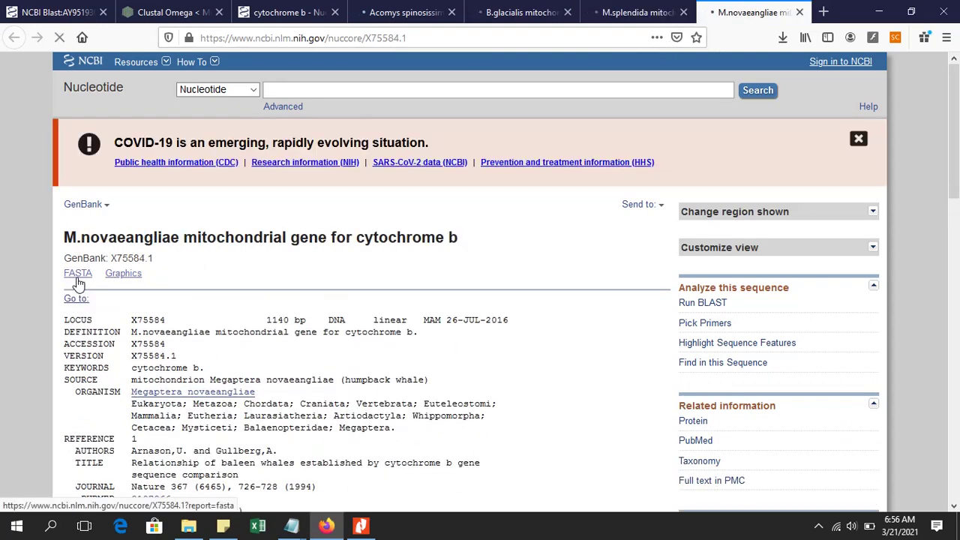
- Copy the complete Acomys spinosissimus FASTA entry, from the ">Z96068.1" header line to the end of the sequence
click(397, 10)
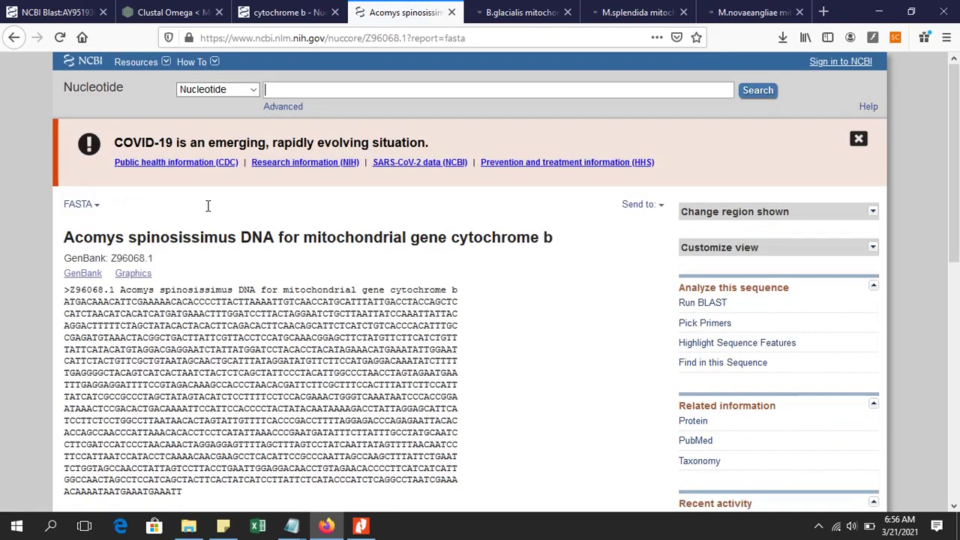
scroll(258, 274, down, 3)
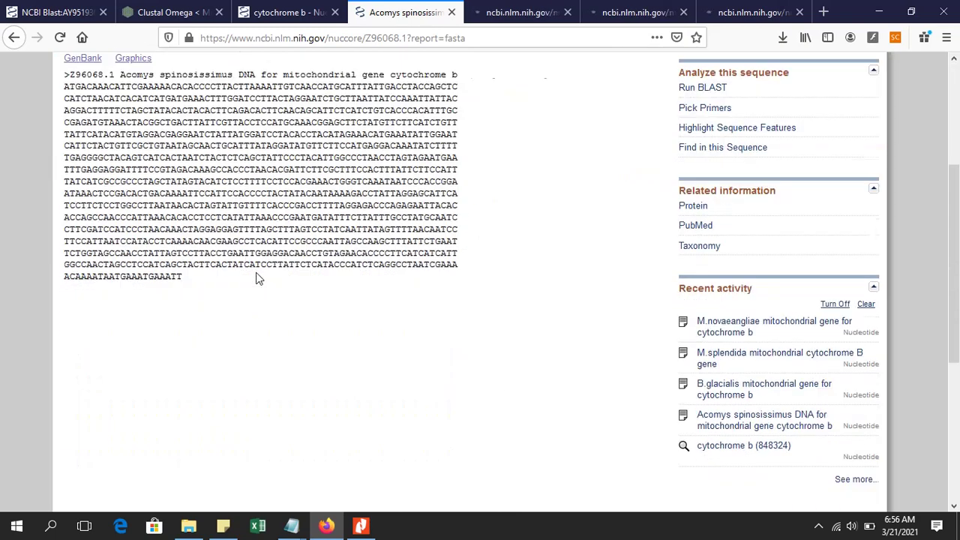
scroll(202, 210, up, 1)
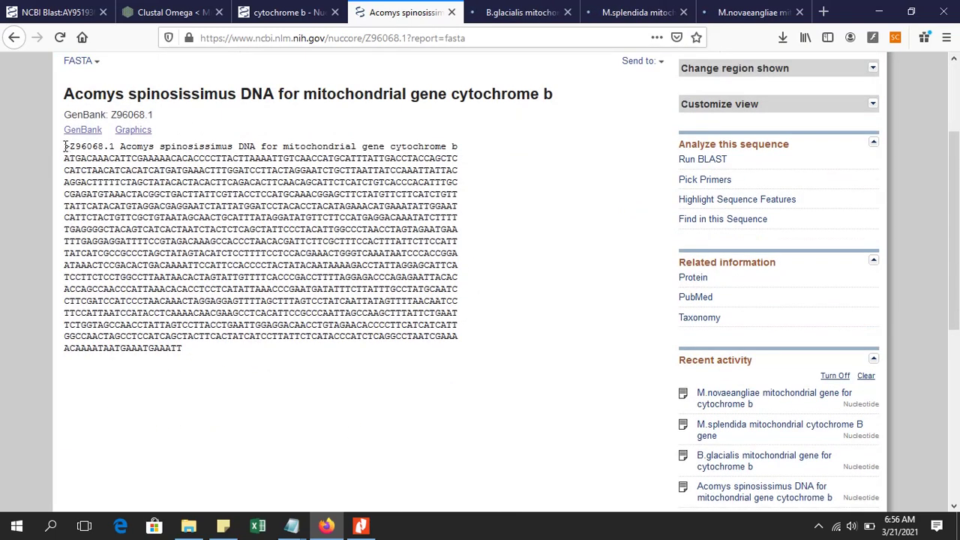
drag(66, 146, 193, 351)
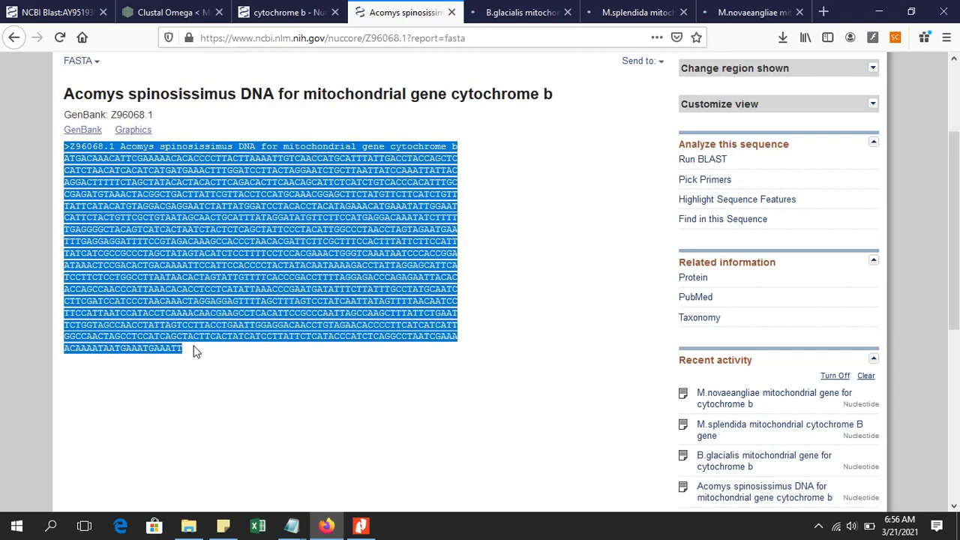
click(83, 171)
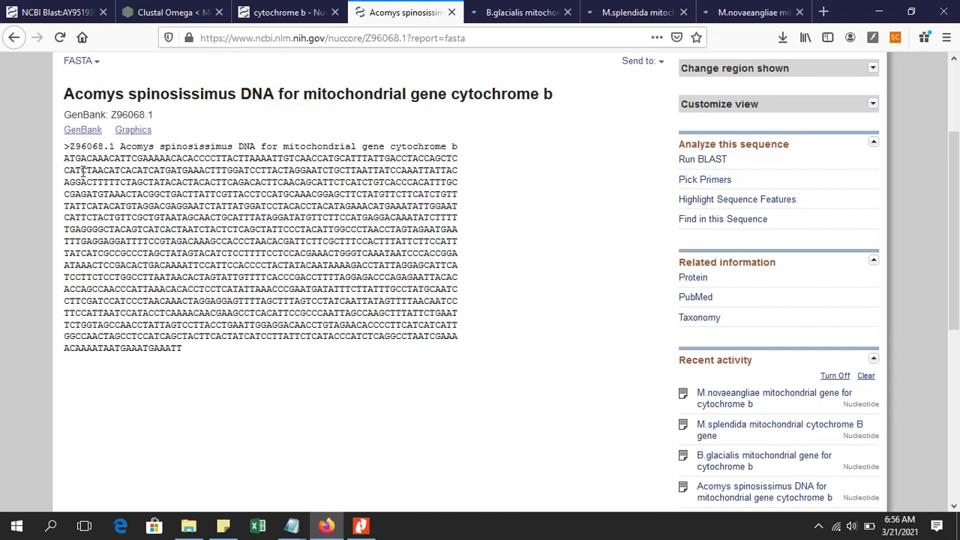
drag(66, 160, 200, 350)
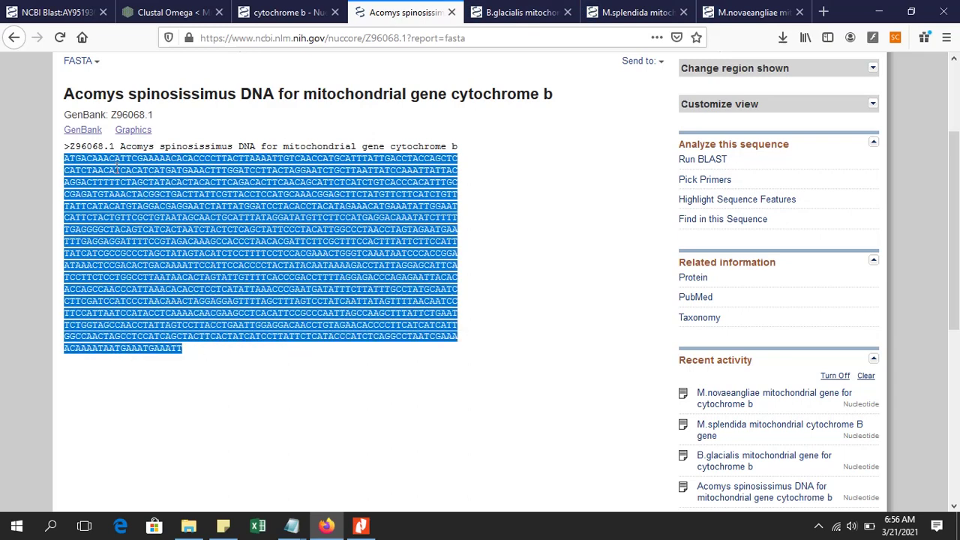
click(66, 145)
drag(66, 144, 203, 350)
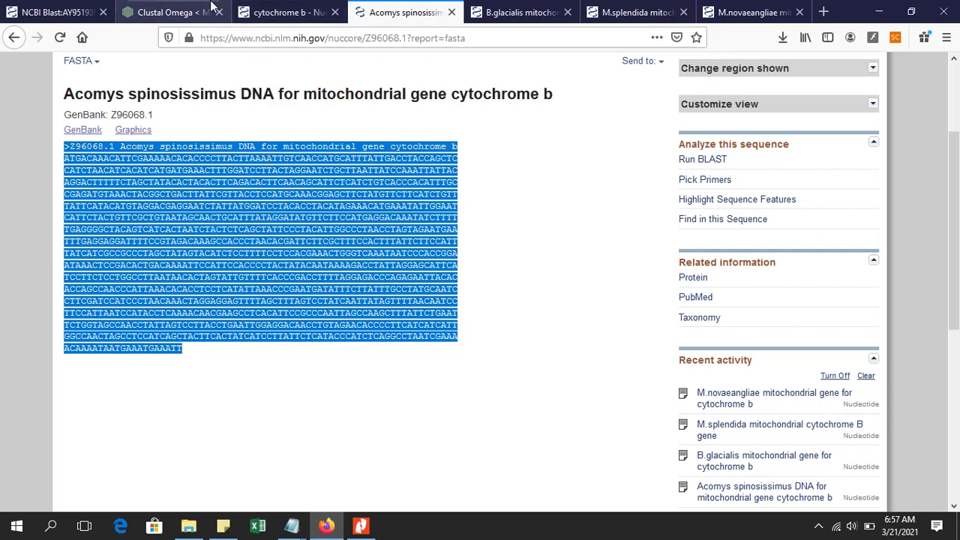
- Return to the Clustal Omega input form and set the type of input sequences to DNA
click(167, 12)
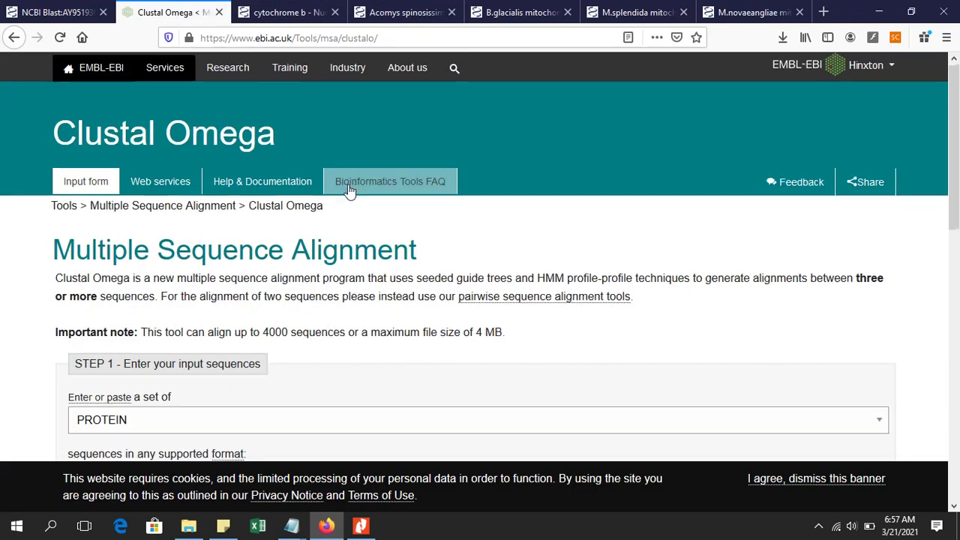
scroll(349, 189, down, 3)
click(137, 277)
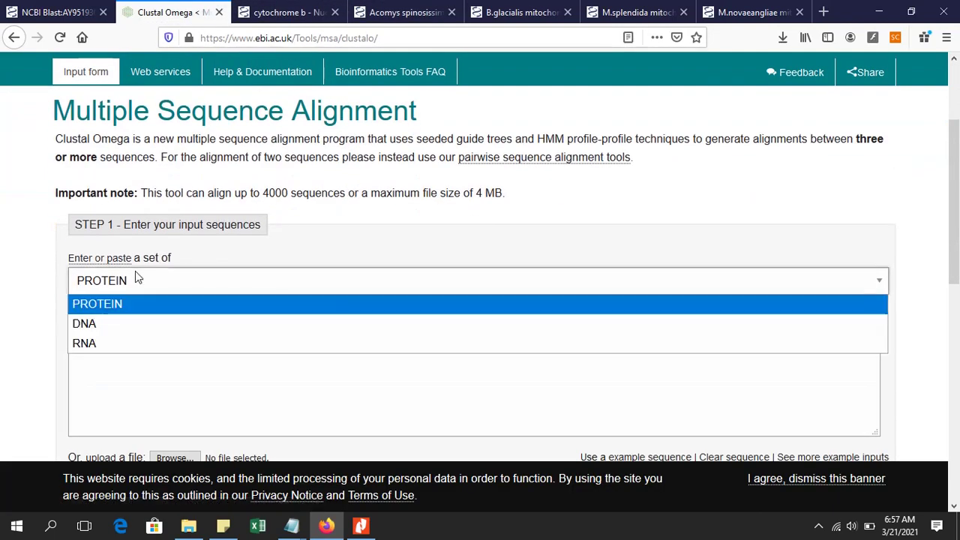
click(142, 328)
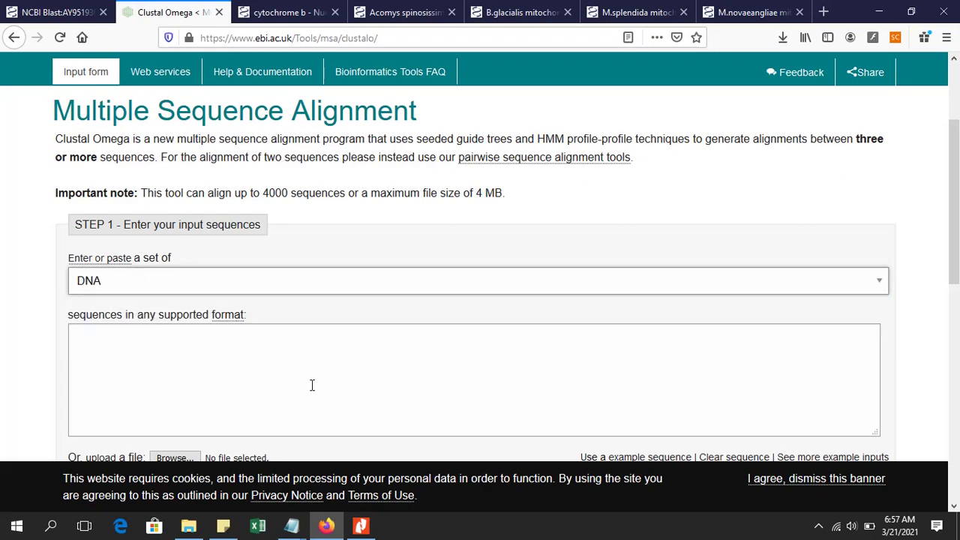
scroll(312, 385, down, 5)
scroll(328, 292, up, 3)
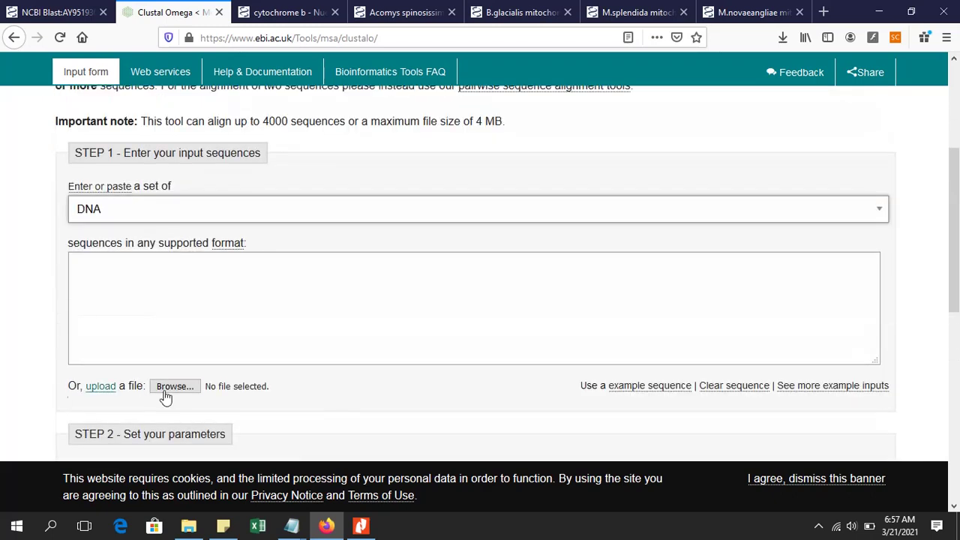
- Paste the copied Acomys spinosissimus FASTA entry into the sequence input box and start a new line after it
click(110, 267)
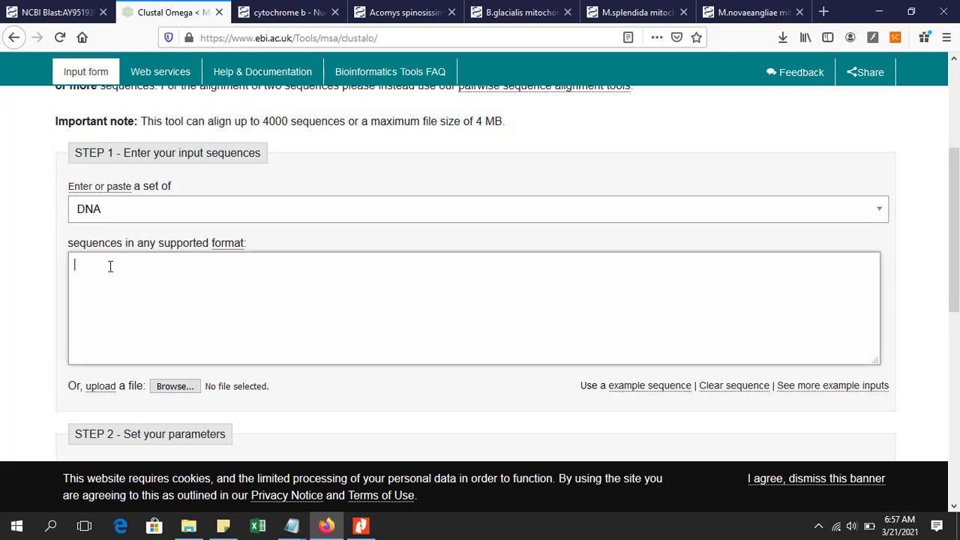
key(ctrl+v)
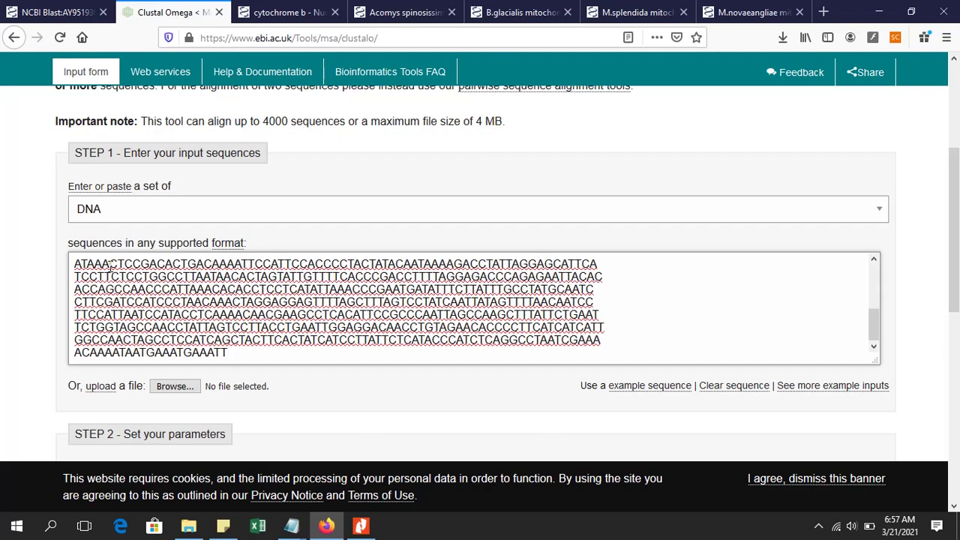
key(Return)
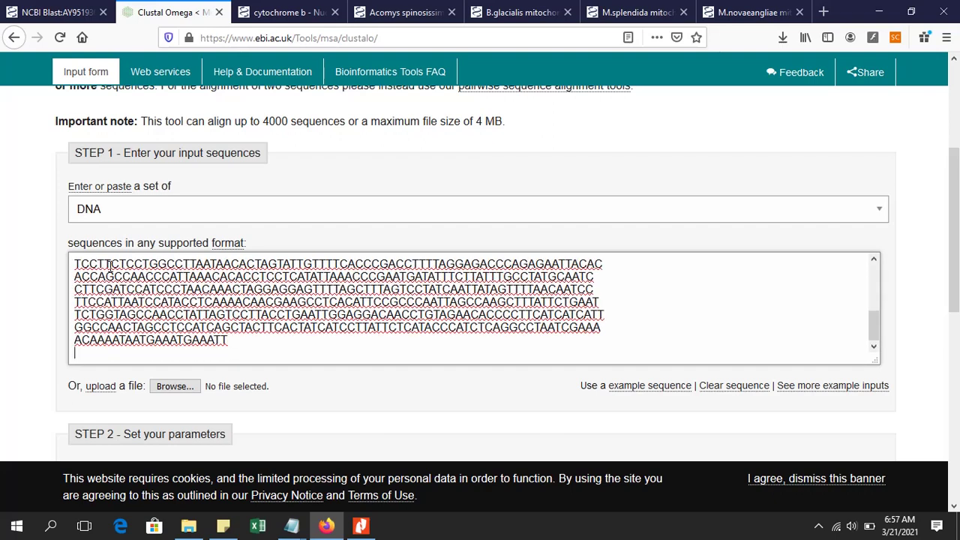
- Copy the complete B.glacialis FASTA entry into the Clustal Omega sequence box below the Acomys spinosissimus entry and start a new line after it
click(521, 12)
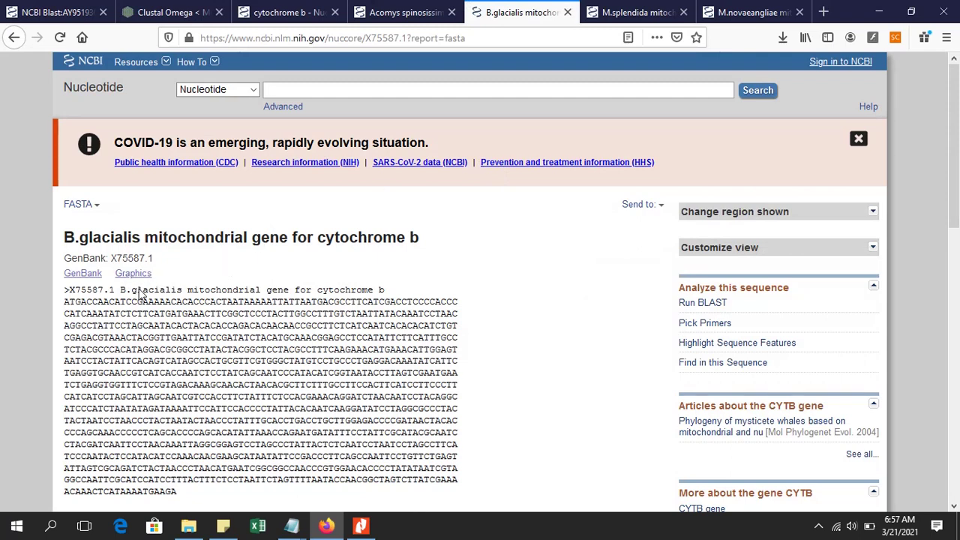
drag(63, 291, 180, 509)
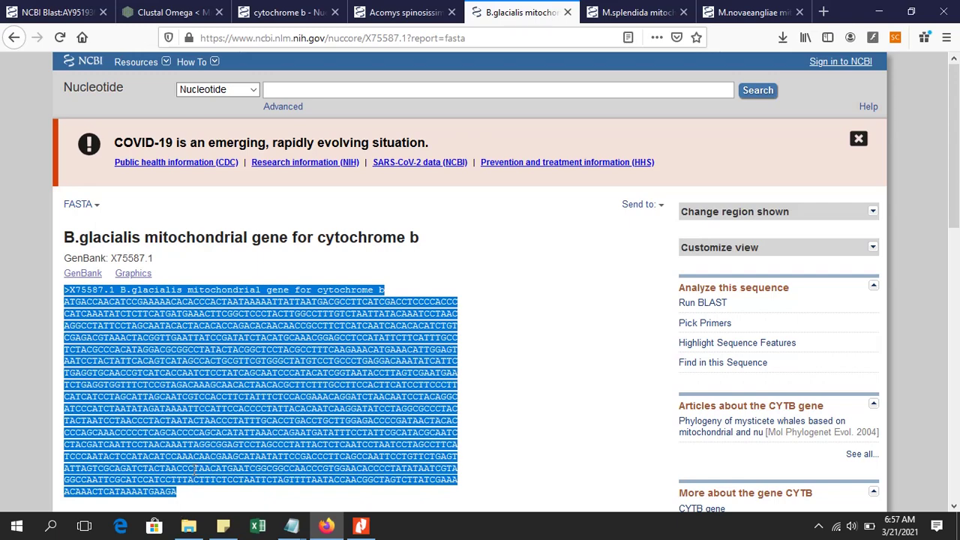
click(172, 12)
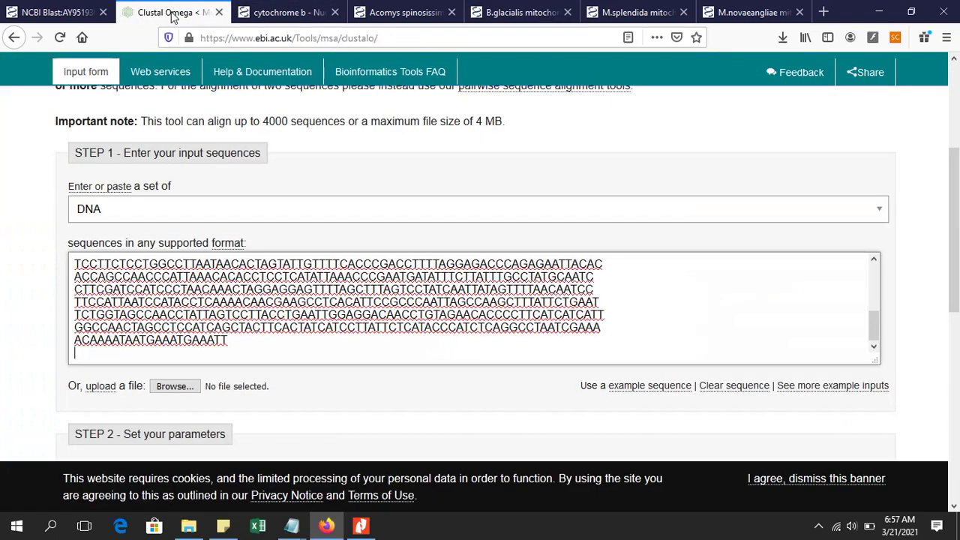
click(129, 352)
key(ctrl+v)
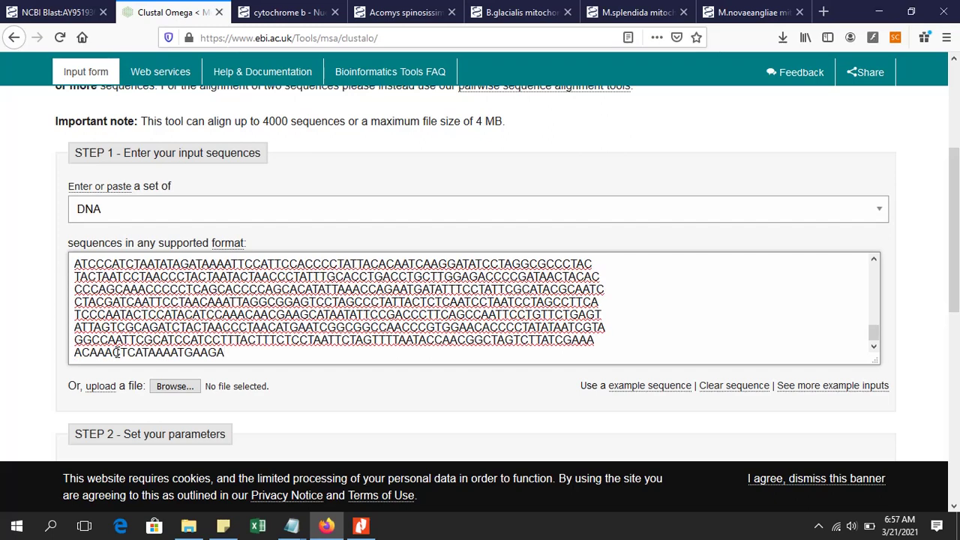
key(Return)
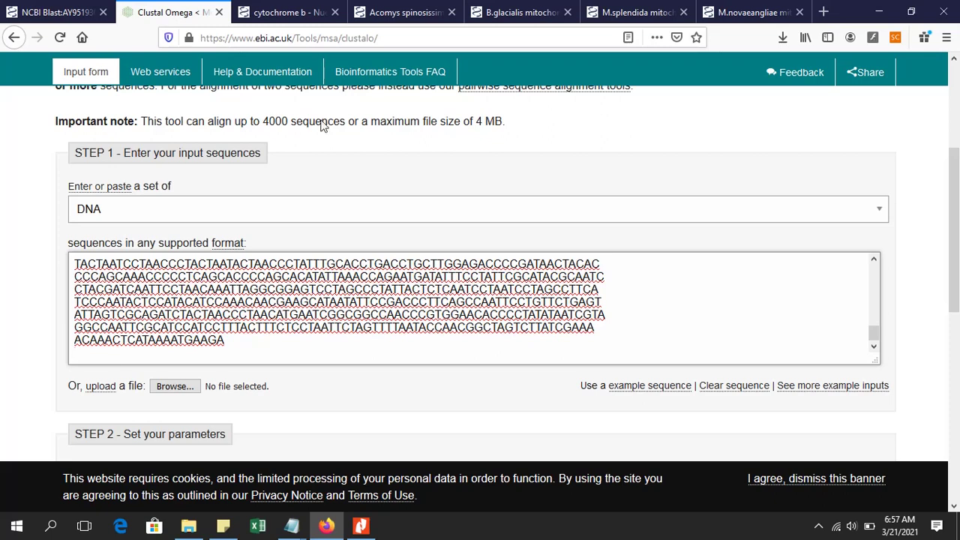
- Add the complete M.splendida FASTA entry, header included, to the Clustal Omega sequence box below B.glacialis and start a new line after it
click(617, 9)
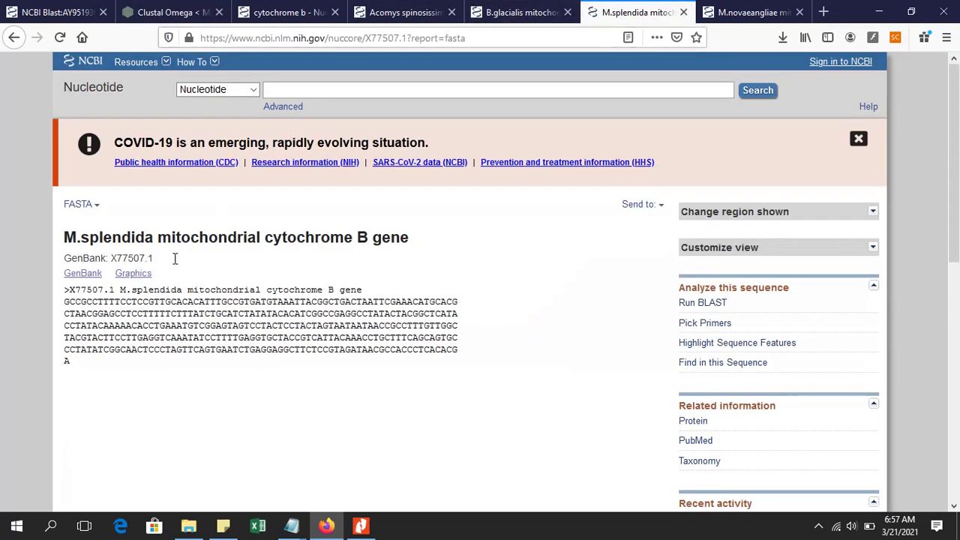
drag(88, 367, 62, 300)
key(ctrl+c)
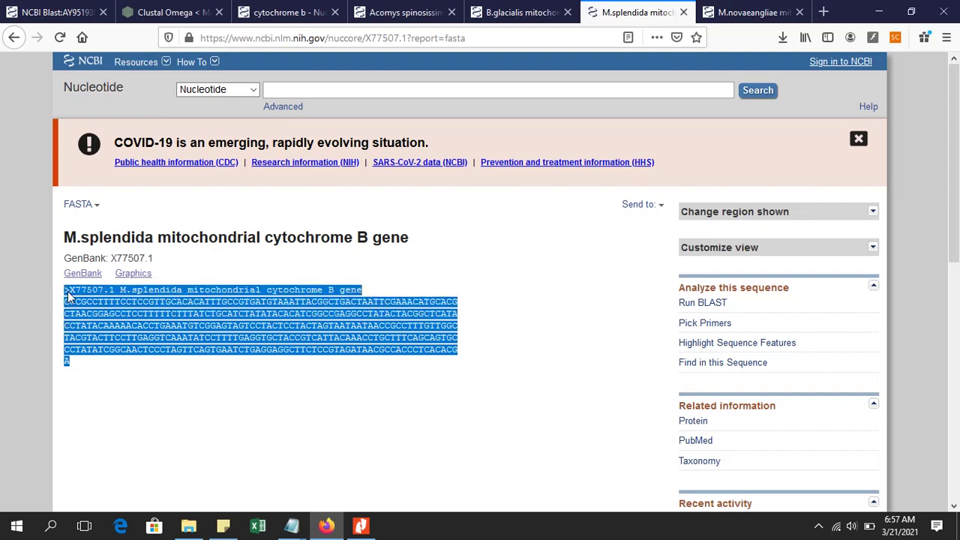
click(187, 7)
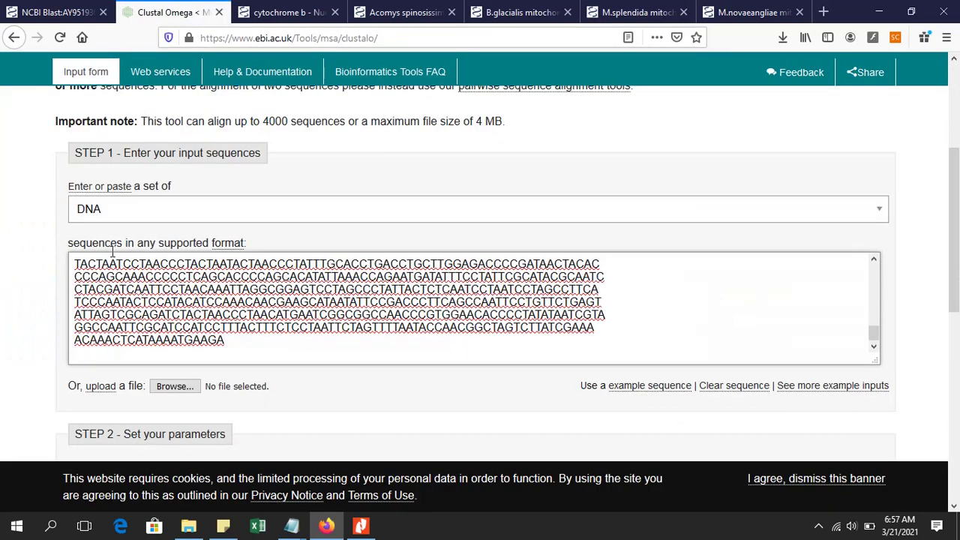
key(ctrl+v)
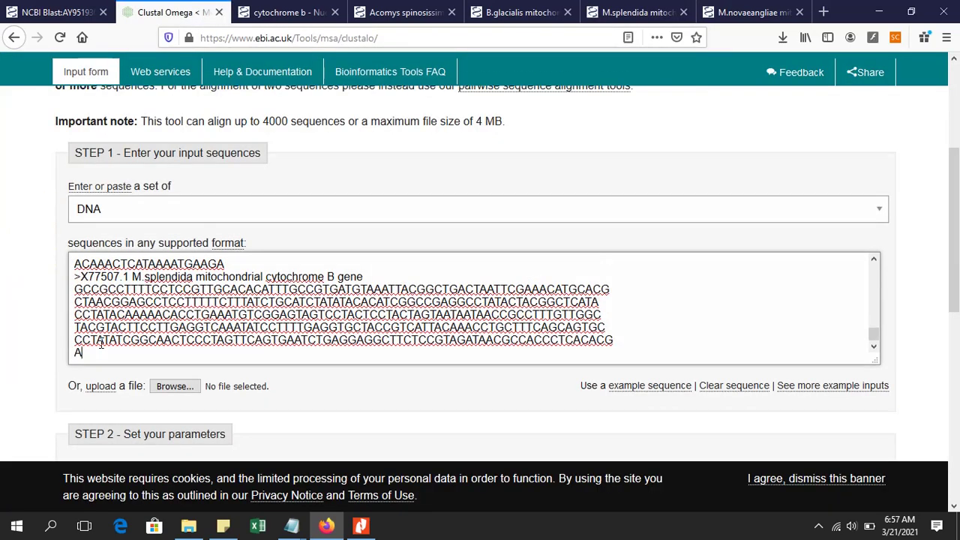
key(Return)
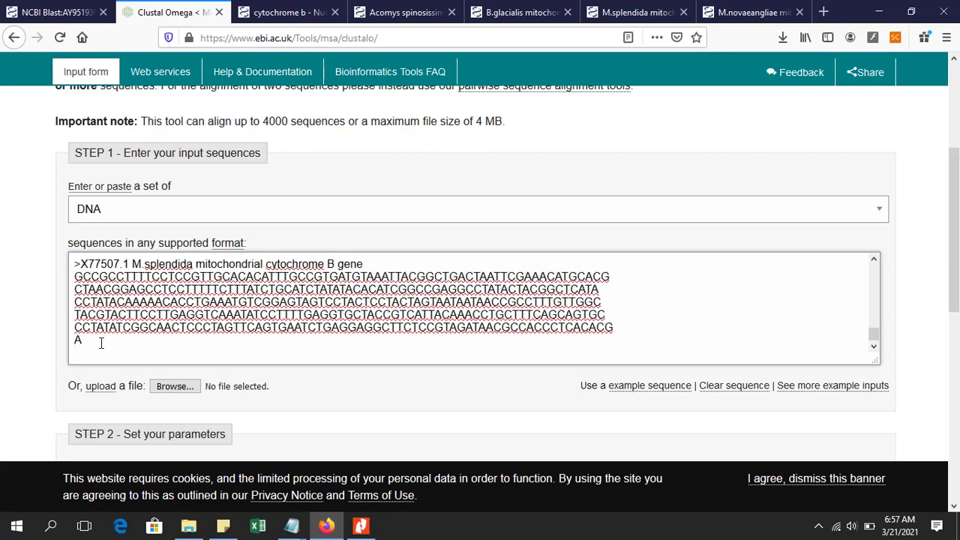
- Copy the complete M.novaeangliae FASTA entry, header included, and paste it as the last sequence in the Clustal Omega input box
click(750, 12)
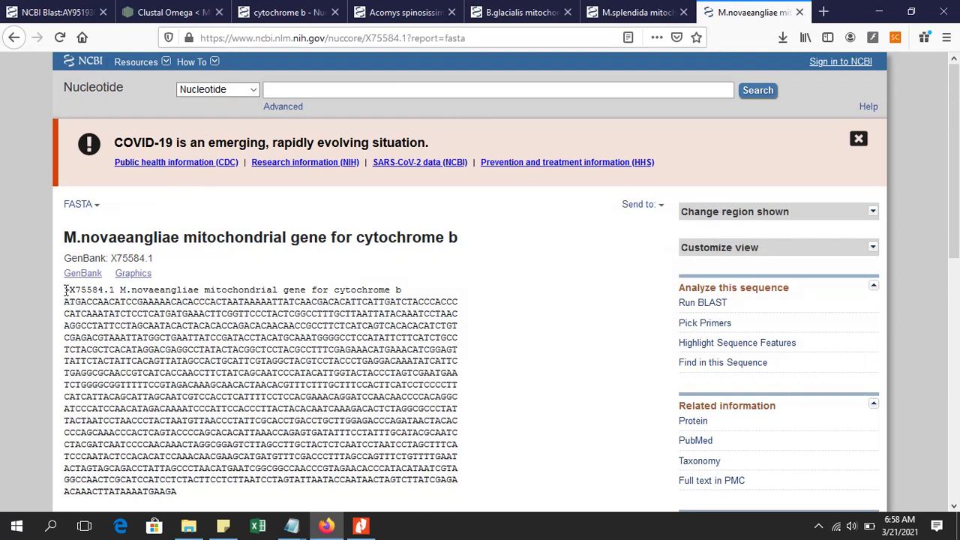
drag(66, 290, 203, 493)
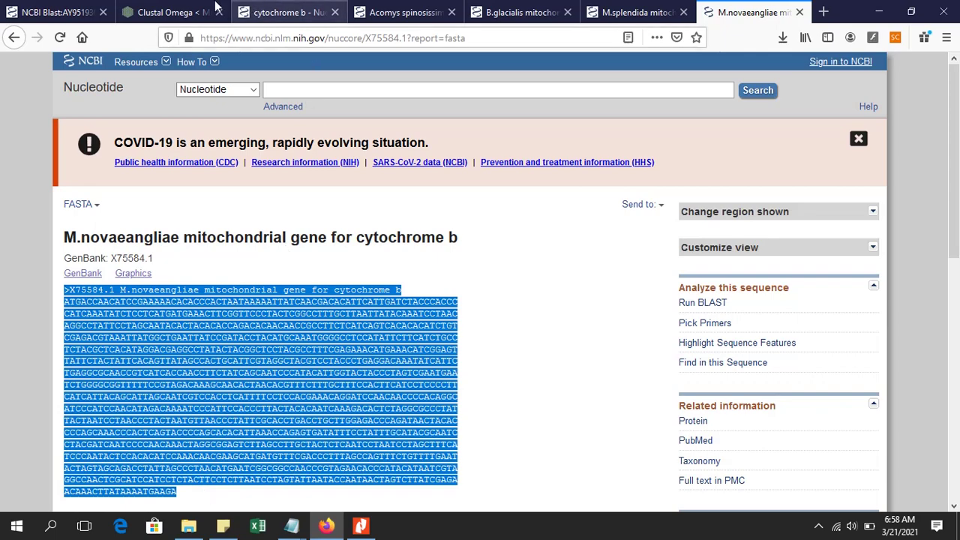
click(153, 6)
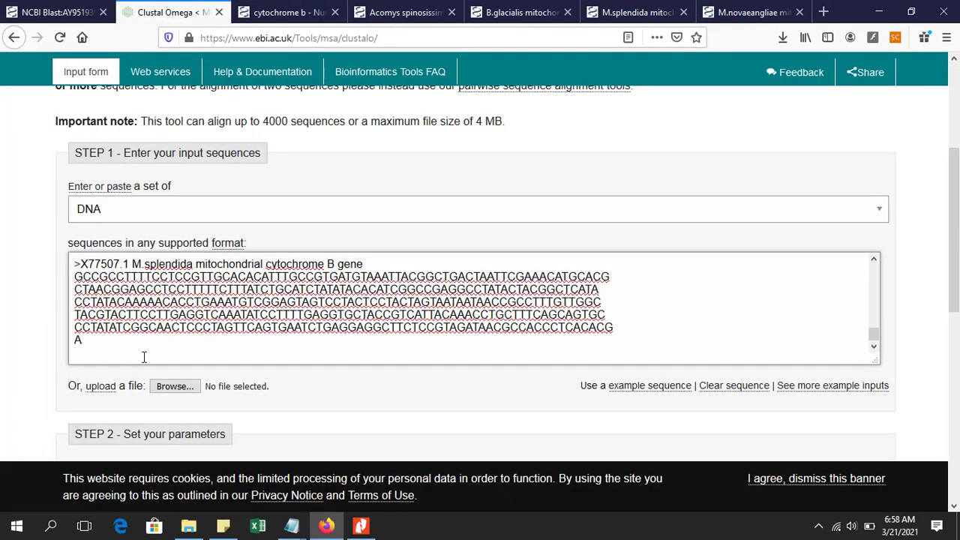
key(ctrl+v)
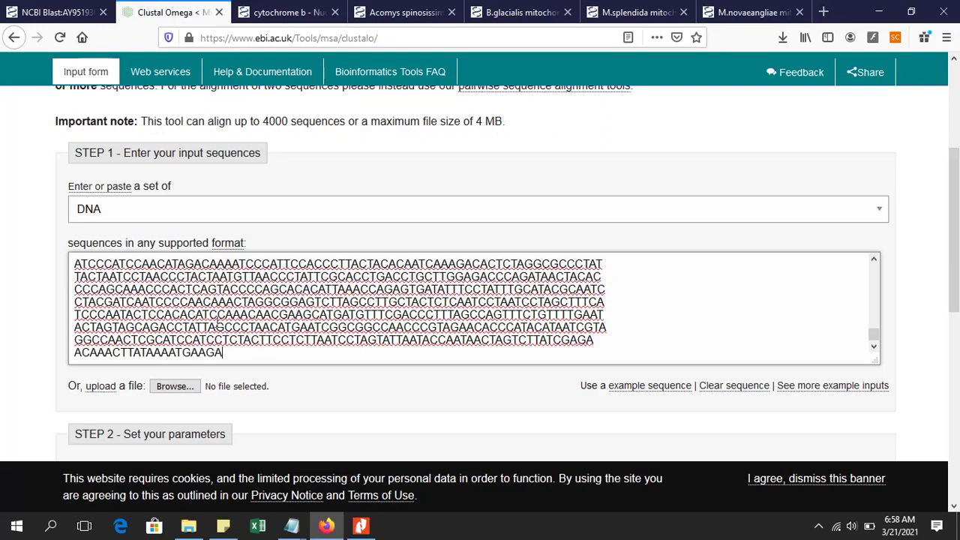
- Check the pasted sequences and submit the alignment job with the output format ClustalW with character counts and no email notification
scroll(217, 324, up, 15)
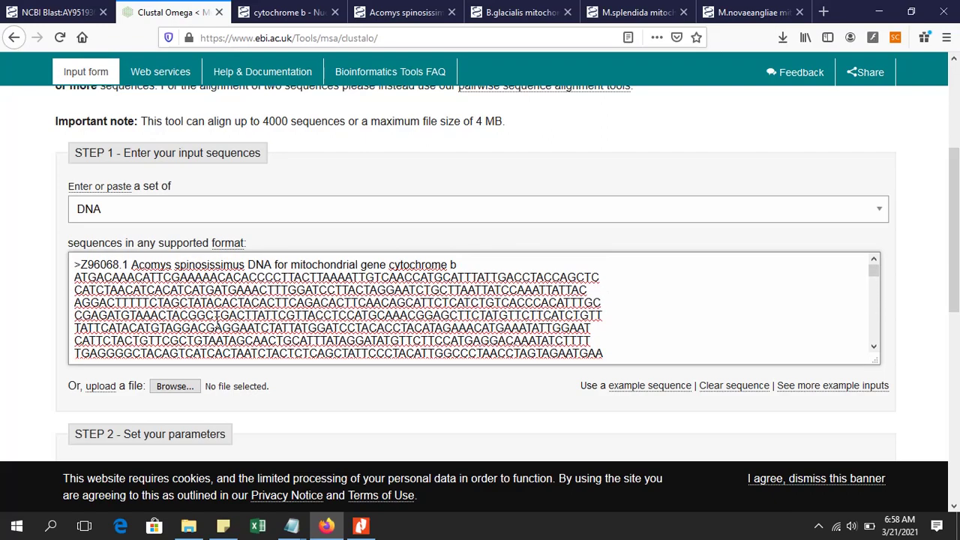
scroll(261, 274, down, 10)
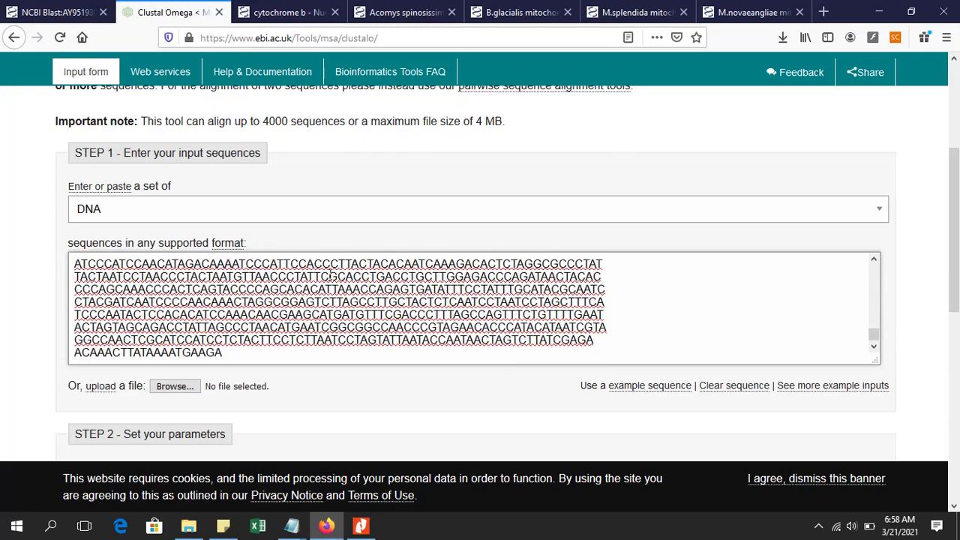
scroll(312, 235, up, 2)
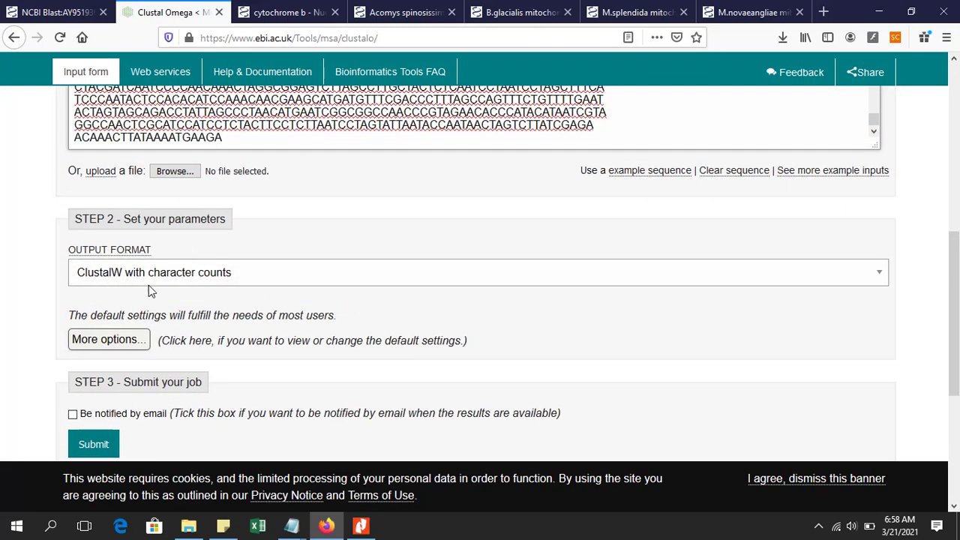
scroll(331, 292, down, 3)
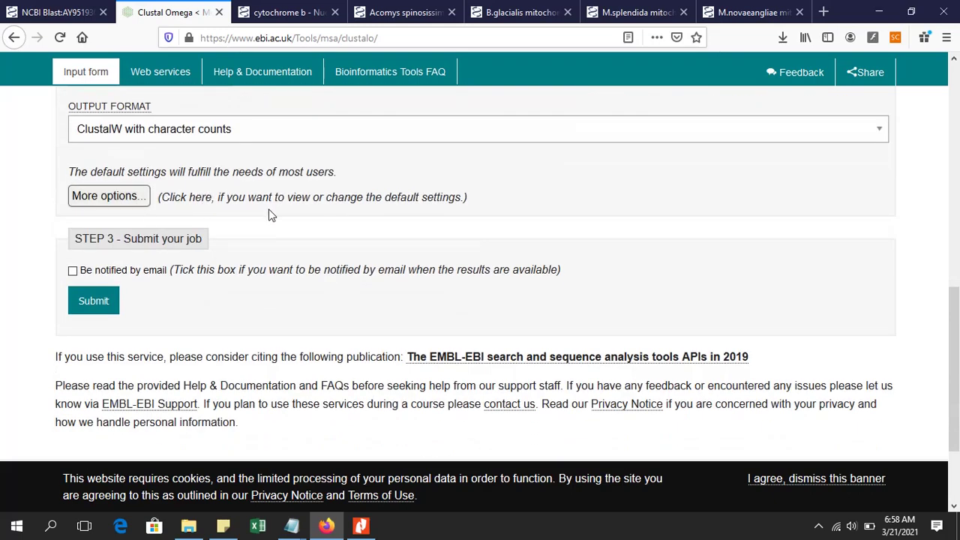
click(85, 318)
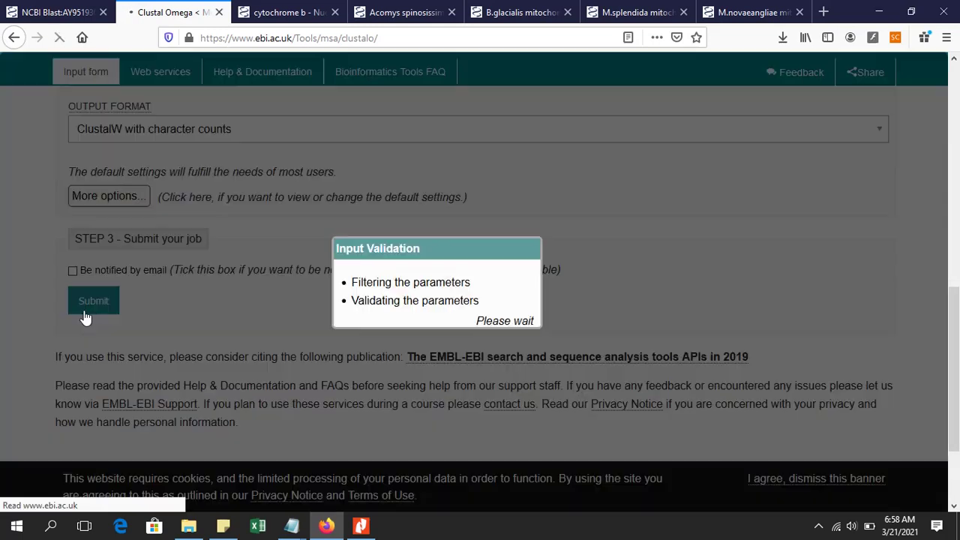